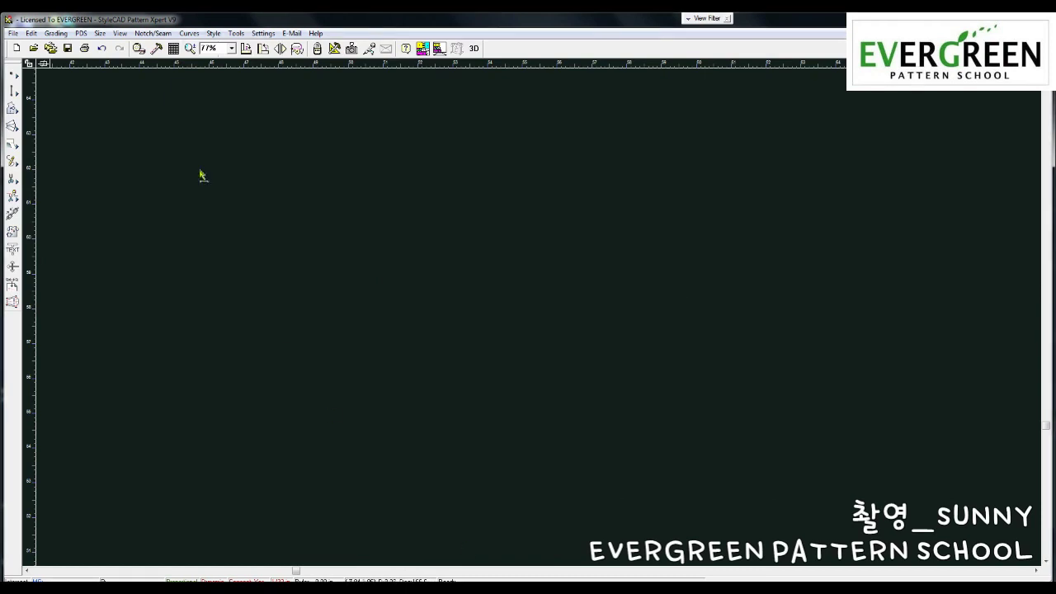
# - Place the Curve01-INCH French curve on the canvas, reposition it and flip it to its mirrored side
pyautogui.click(189, 34)
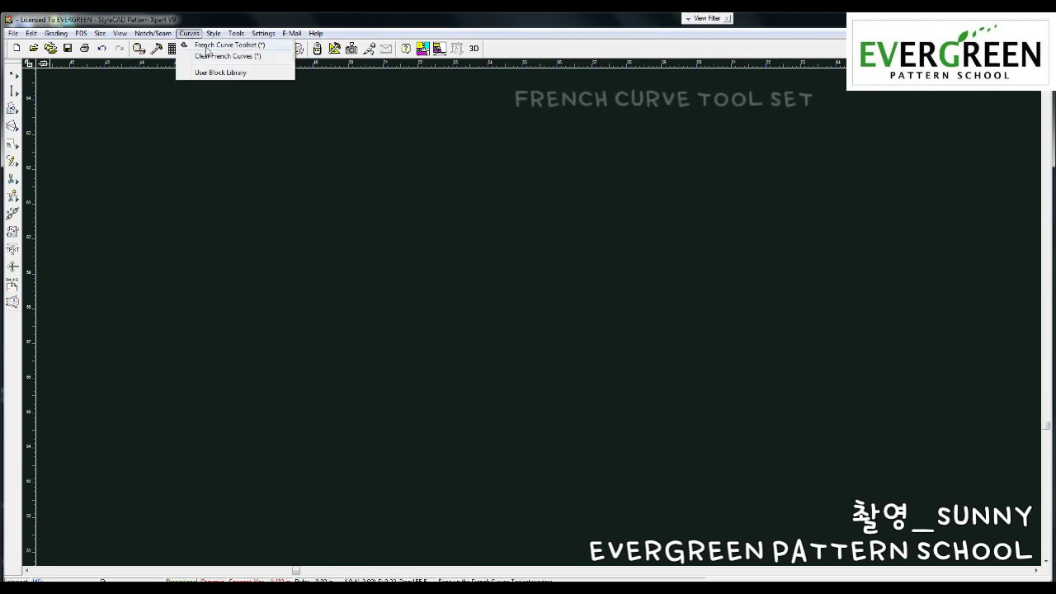
pyautogui.click(208, 48)
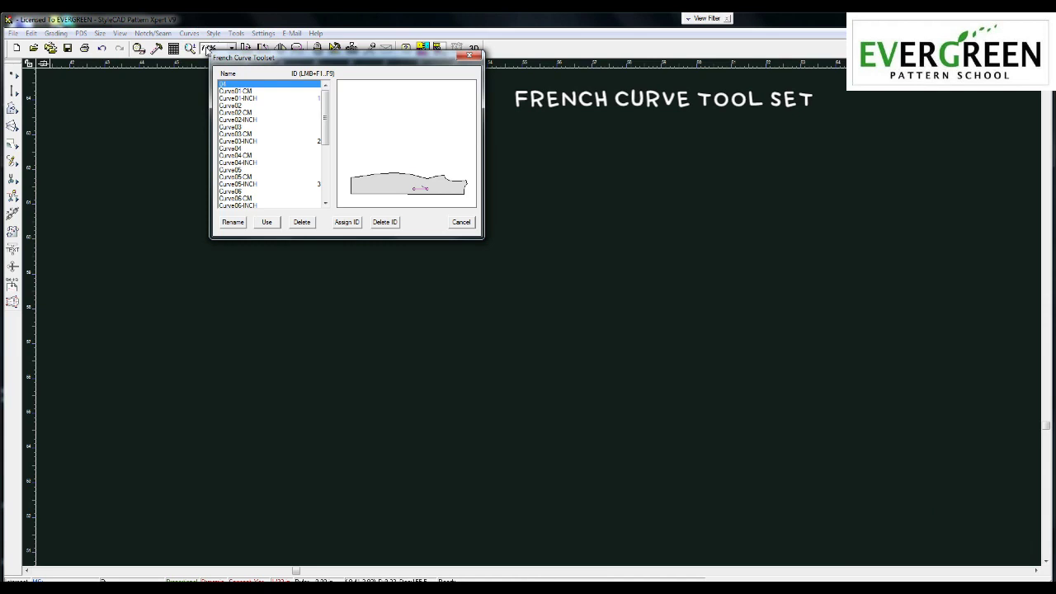
pyautogui.click(251, 98)
pyautogui.click(267, 222)
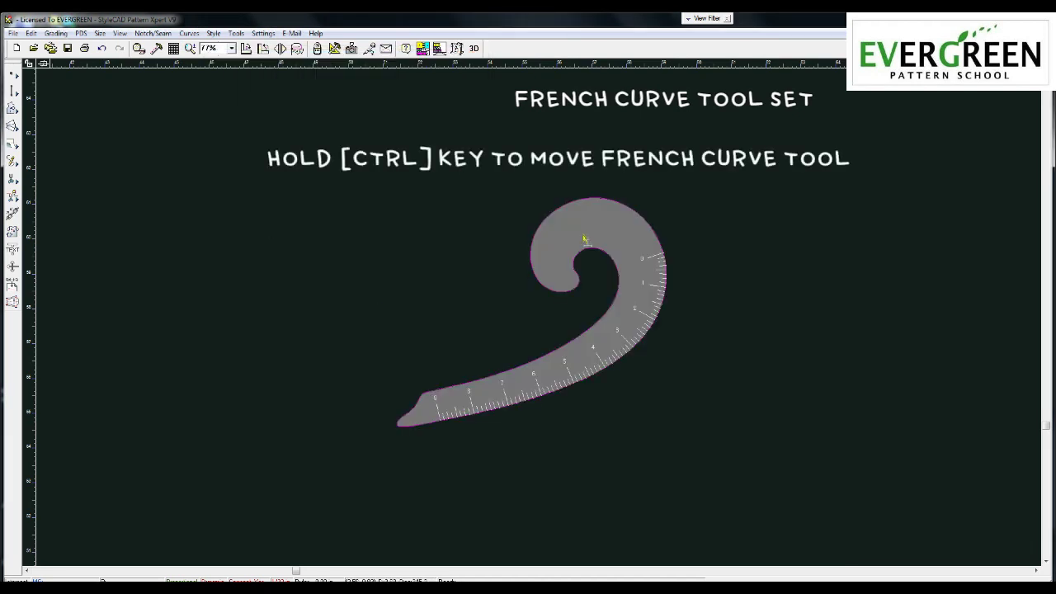
pyautogui.press('ctrl')
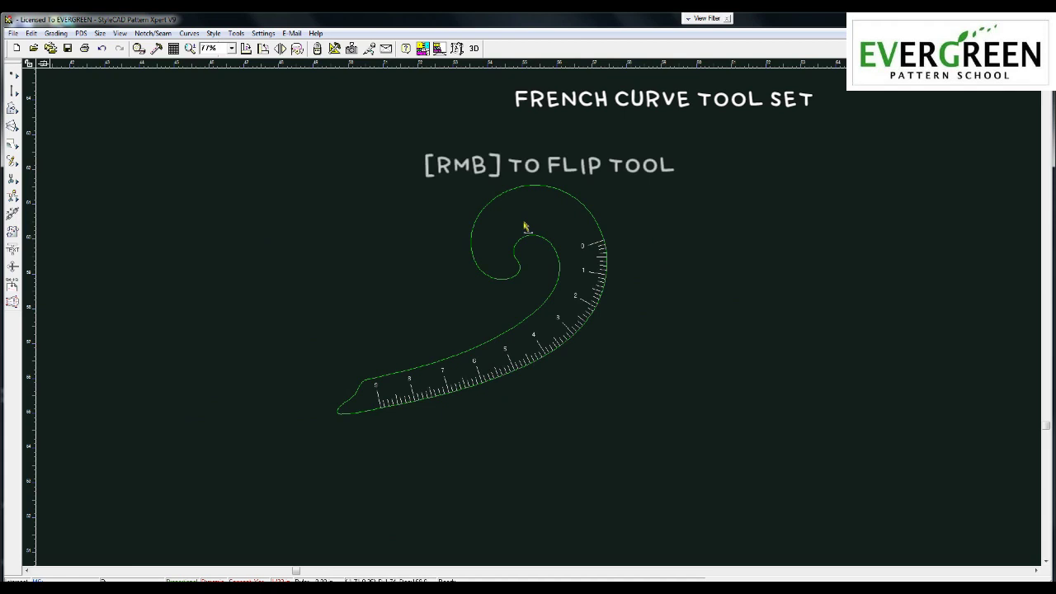
pyautogui.rightClick(524, 225)
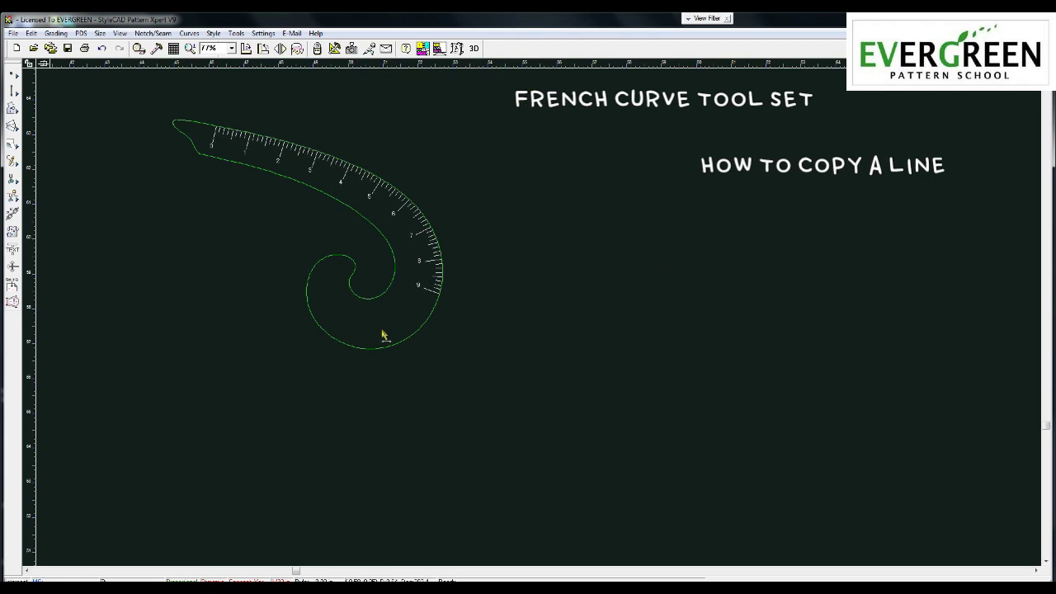
pyautogui.press('shift')
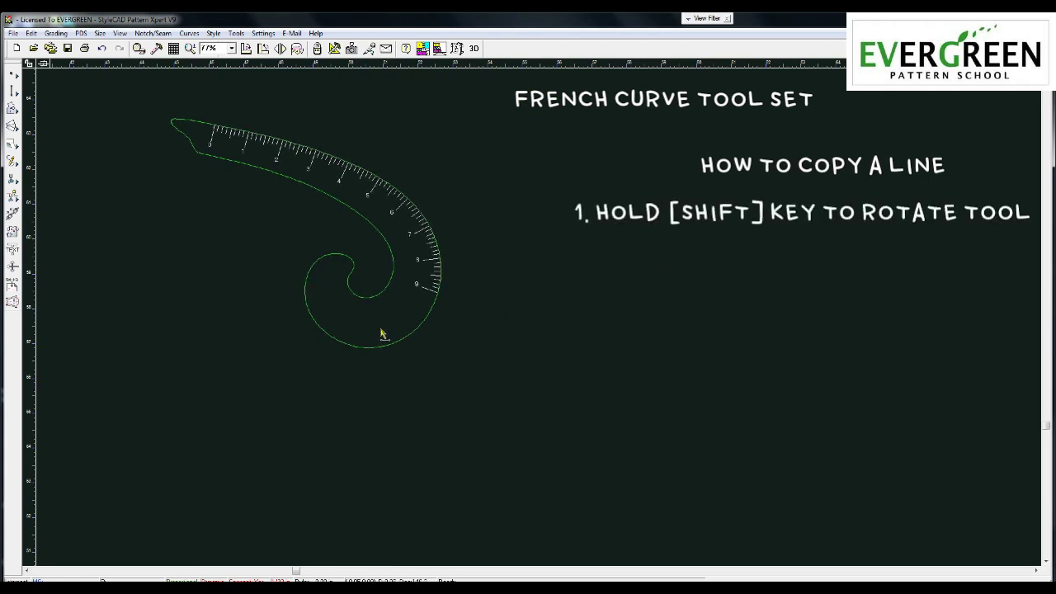
# - Rotate the French curve to the wanted angle and fix it in place
pyautogui.keyDown('shift'); pyautogui.scroll(-1, 382, 336); pyautogui.keyUp('shift')
pyautogui.keyDown('shift'); pyautogui.scroll(-1, 381, 336); pyautogui.keyUp('shift')
pyautogui.keyDown('shift'); pyautogui.scroll(-2, 381, 337); pyautogui.keyUp('shift')
pyautogui.keyDown('shift'); pyautogui.scroll(-2, 381, 337); pyautogui.keyUp('shift')
pyautogui.keyDown('shift'); pyautogui.scroll(-2, 381, 337); pyautogui.keyUp('shift')
pyautogui.keyDown('shift'); pyautogui.scroll(-2, 382, 337); pyautogui.keyUp('shift')
pyautogui.keyDown('shift'); pyautogui.scroll(-2, 381, 336); pyautogui.keyUp('shift')
pyautogui.keyDown('shift'); pyautogui.scroll(-2, 381, 337); pyautogui.keyUp('shift')
pyautogui.keyDown('shift'); pyautogui.scroll(-2, 381, 337); pyautogui.keyUp('shift')
pyautogui.keyDown('shift'); pyautogui.scroll(-2, 381, 337); pyautogui.keyUp('shift')
pyautogui.keyDown('shift'); pyautogui.scroll(-2, 381, 337); pyautogui.keyUp('shift')
pyautogui.keyDown('shift'); pyautogui.scroll(-2, 381, 336); pyautogui.keyUp('shift')
pyautogui.keyDown('shift'); pyautogui.scroll(-2, 381, 336); pyautogui.keyUp('shift')
pyautogui.keyDown('shift'); pyautogui.scroll(-2, 381, 337); pyautogui.keyUp('shift')
pyautogui.keyDown('shift'); pyautogui.scroll(-5, 381, 336); pyautogui.keyUp('shift')
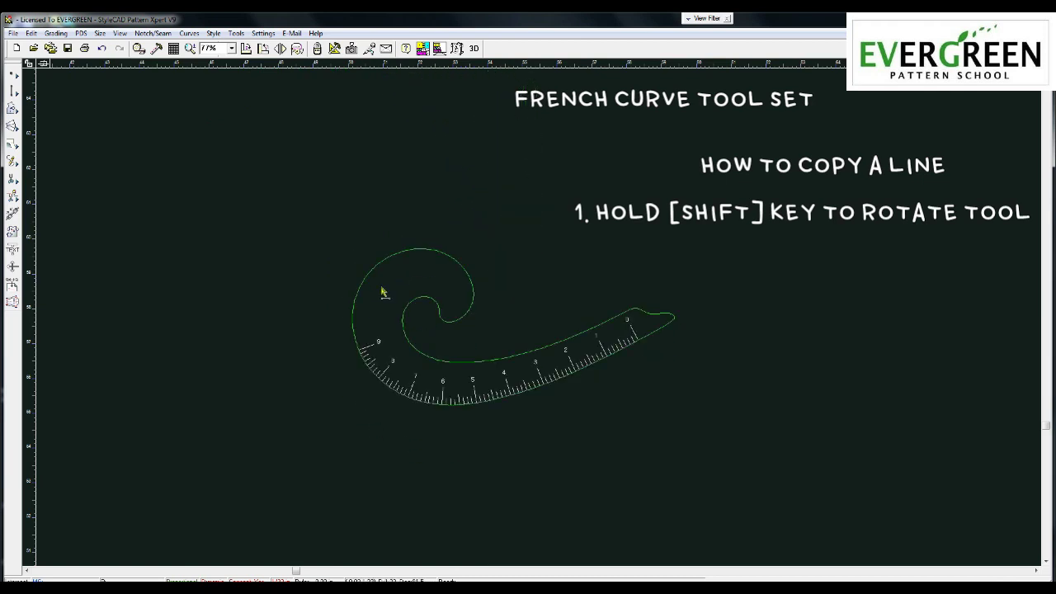
pyautogui.click(382, 291)
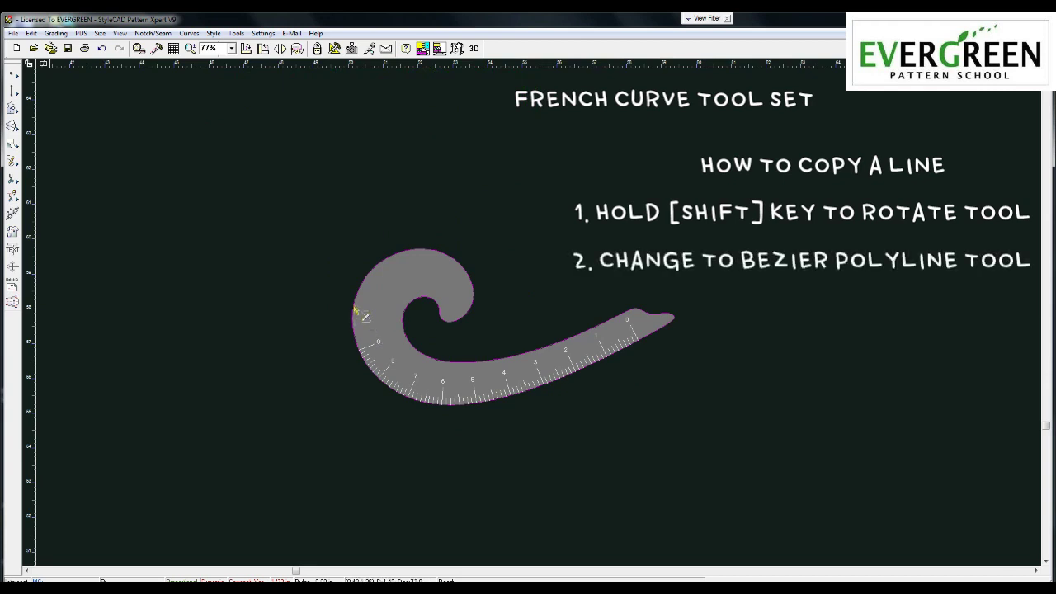
# - Trace a Bezier line from a start point along the French curve's edge to an end point
pyautogui.click(355, 304)
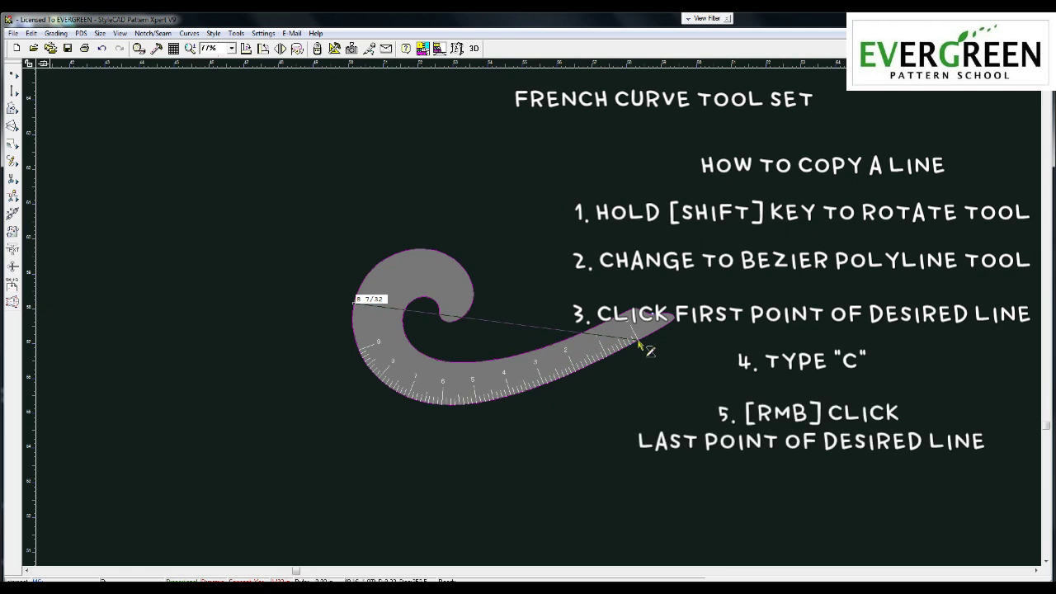
pyautogui.press('c')
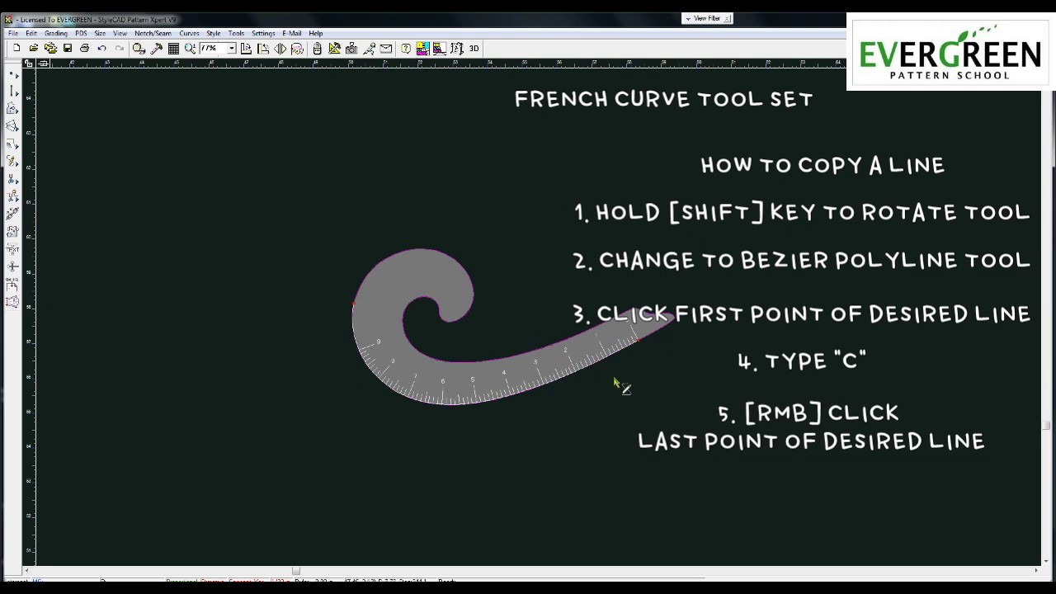
pyautogui.rightClick(426, 371)
# - Move the French curve ruler off the copied line and delete it
pyautogui.moveTo(425, 371); pyautogui.dragTo(466, 258)
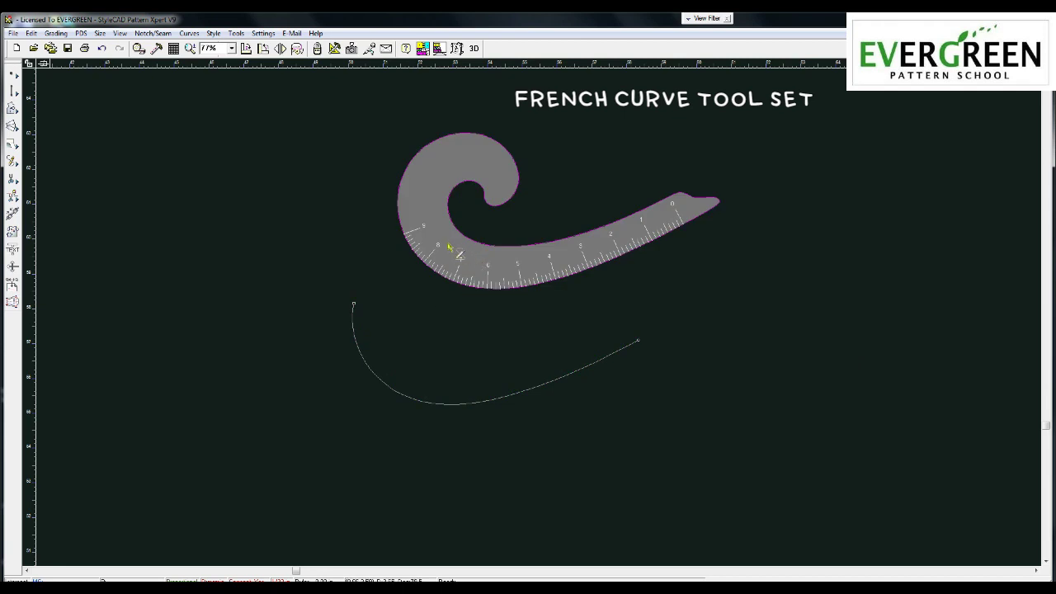
pyautogui.rightClick(450, 244)
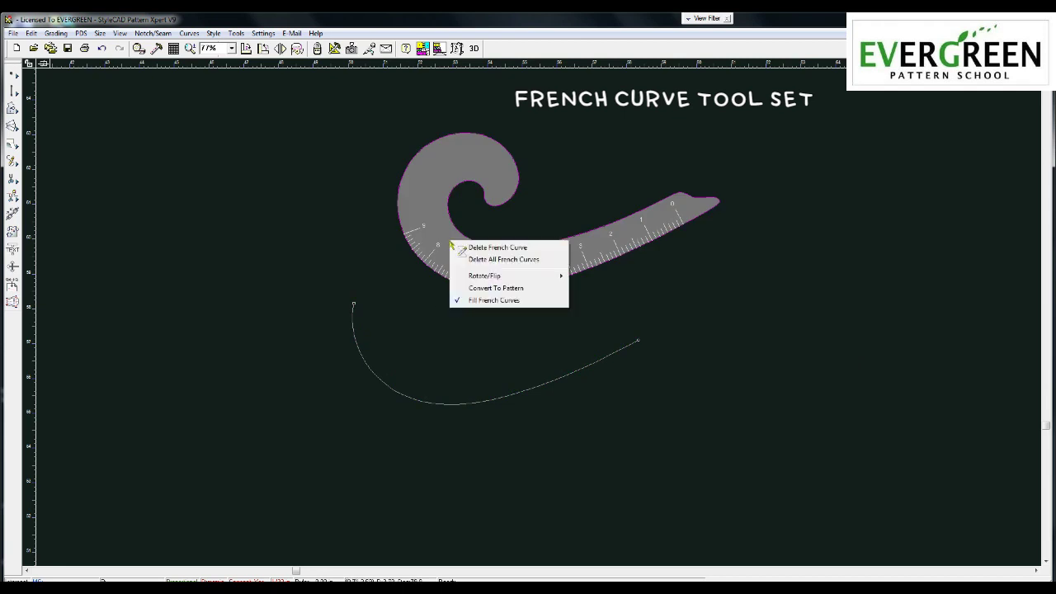
pyautogui.click(494, 248)
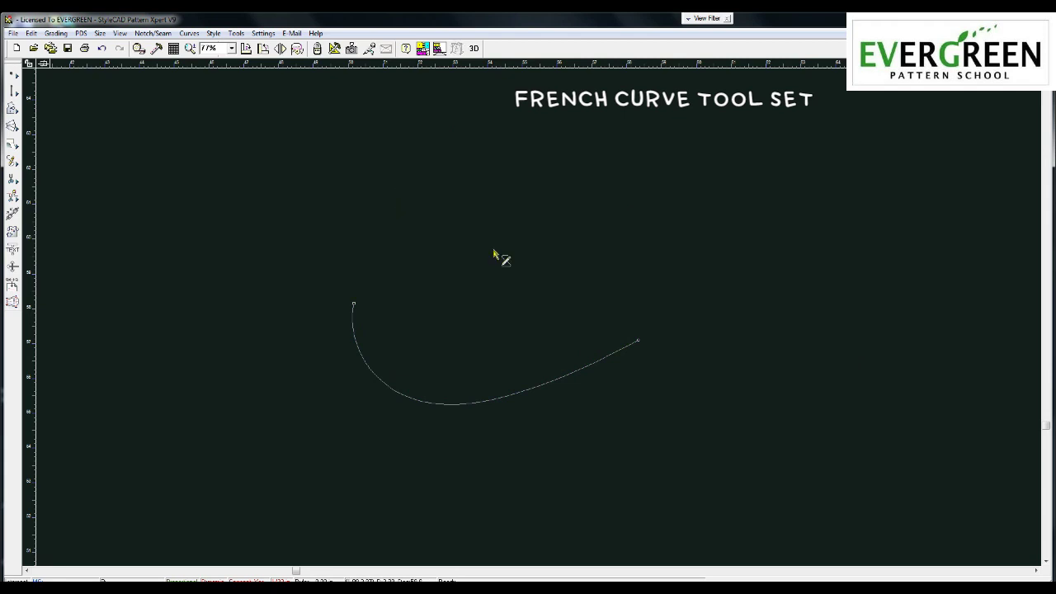
pyautogui.click(189, 33)
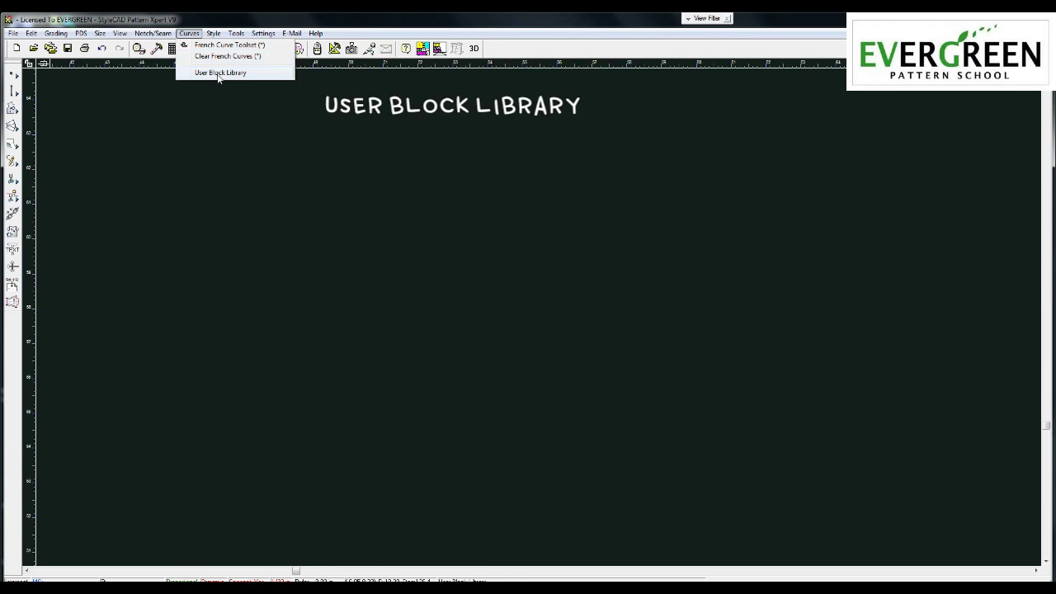
# - Place the FLARE block from the user block library on the canvas
pyautogui.click(220, 72)
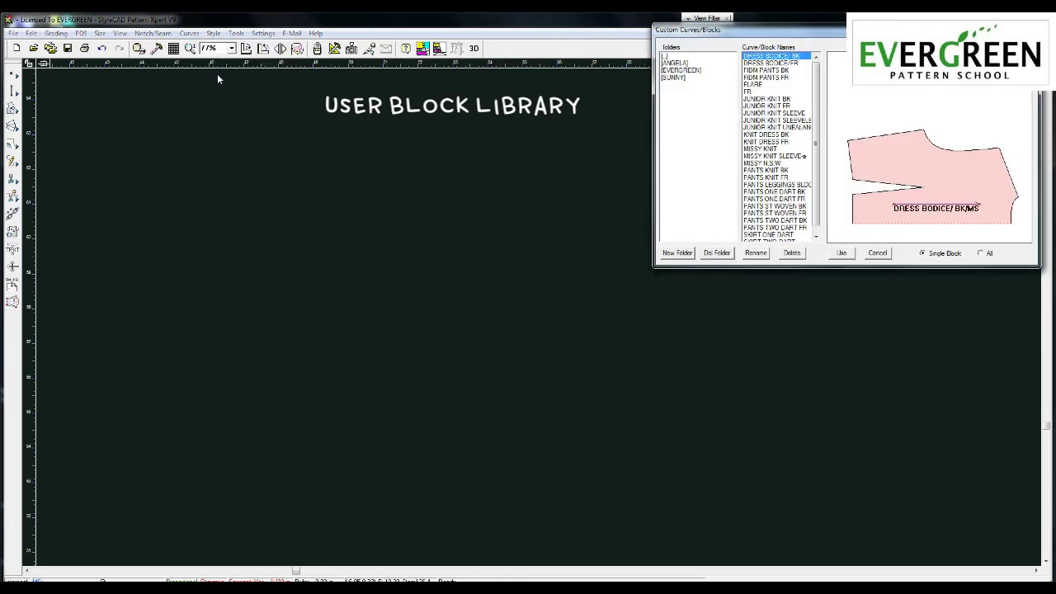
pyautogui.click(759, 85)
pyautogui.click(841, 253)
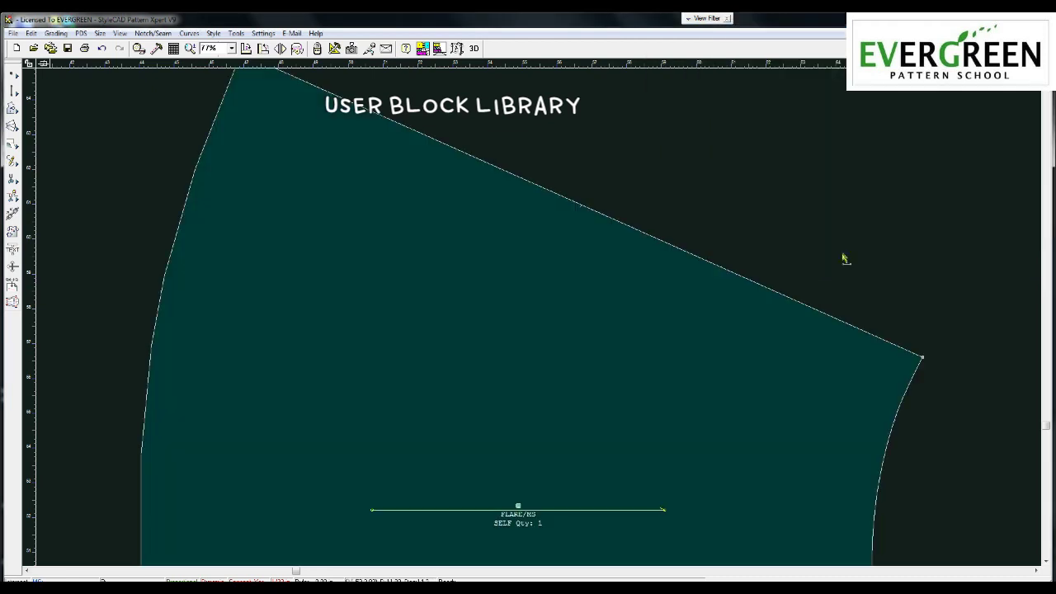
pyautogui.scroll(-1, 498, 308)
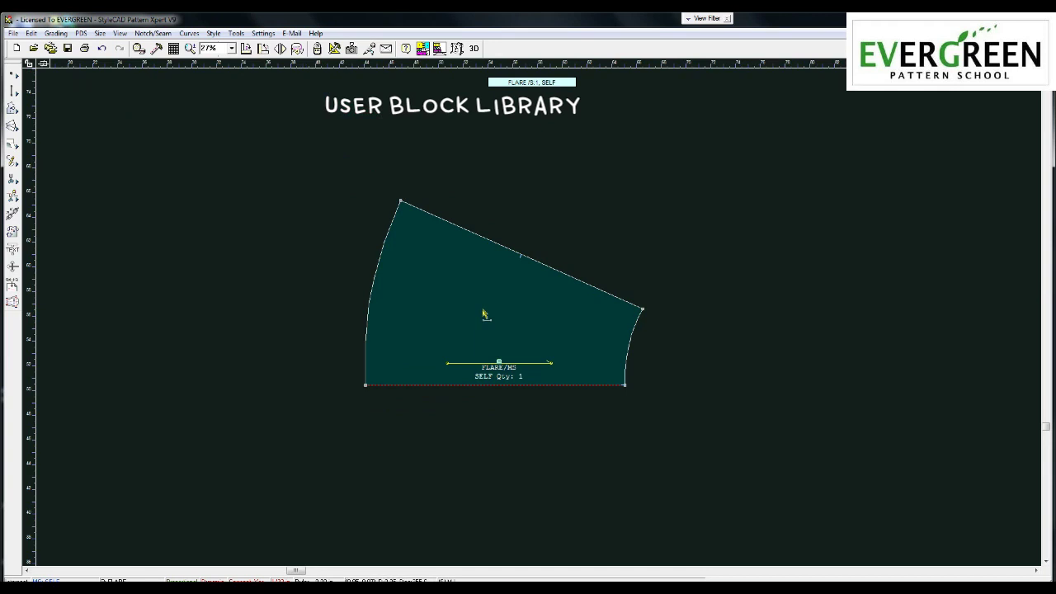
# - Start saving the FLARE piece as a custom block, then cancel the window
pyautogui.rightClick(484, 313)
pyautogui.moveTo(521, 482)
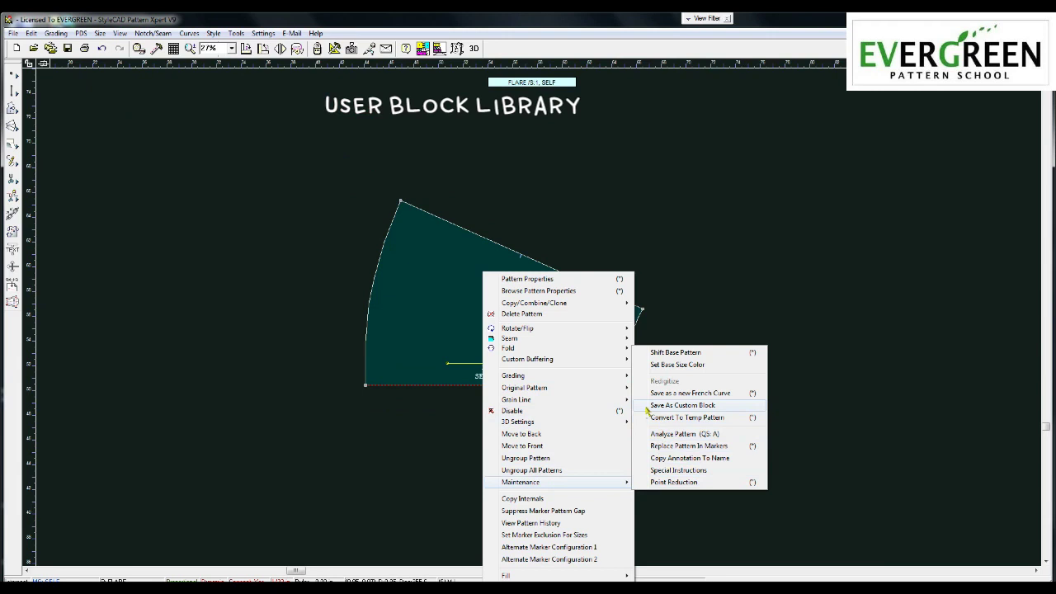
pyautogui.click(647, 408)
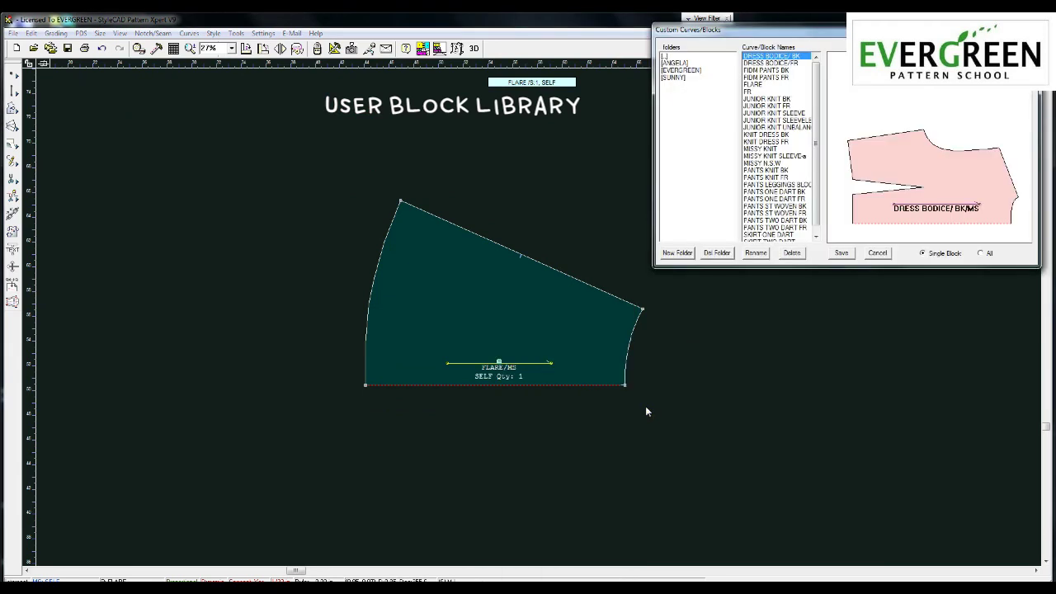
pyautogui.press('Escape')
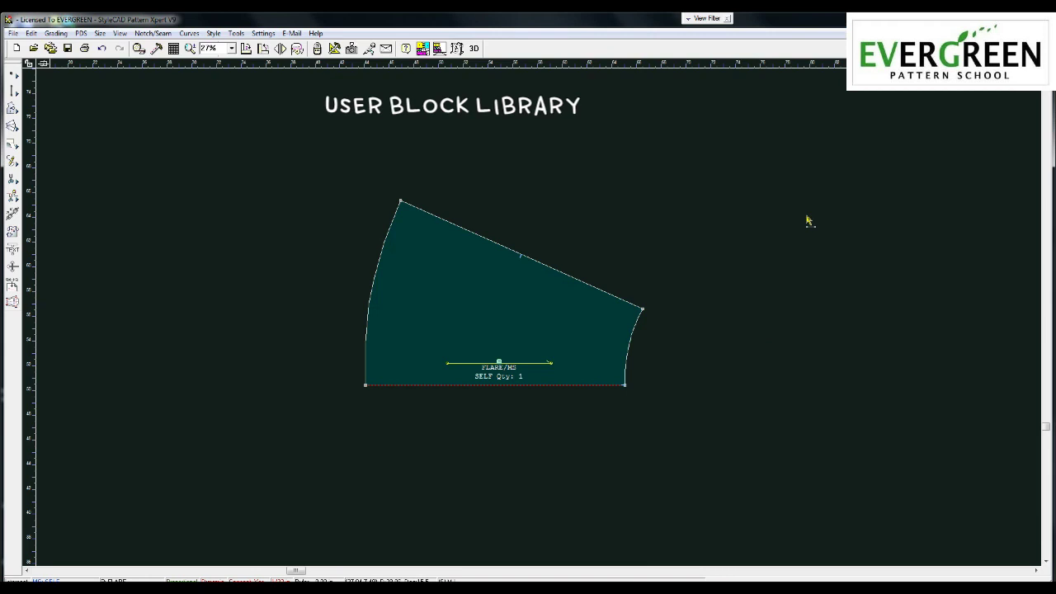
# - Place the SKIRT-ONE DART block from the user library and move it right of FLARE
pyautogui.click(188, 34)
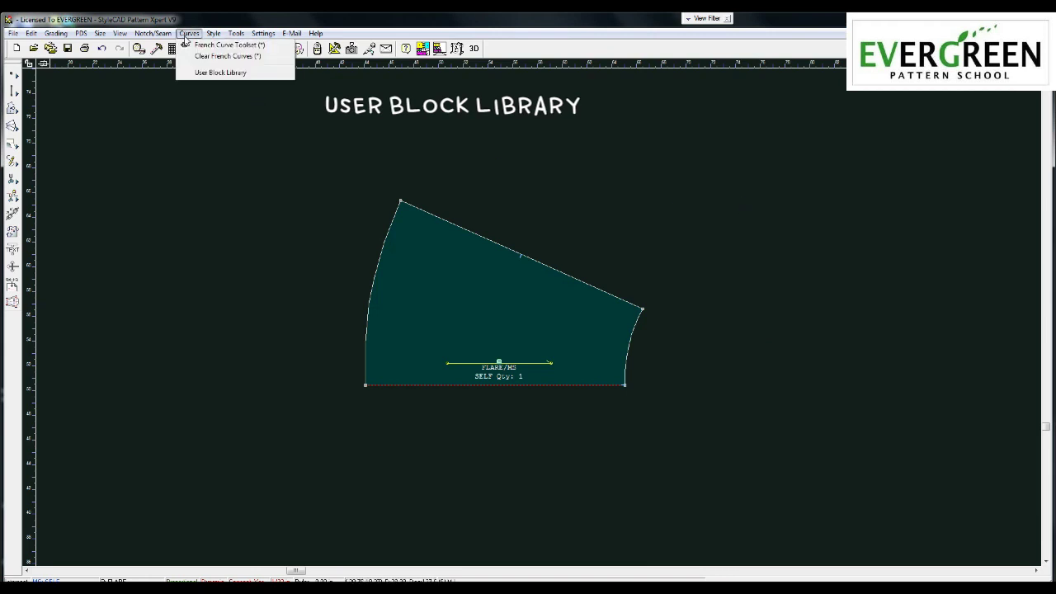
pyautogui.click(213, 73)
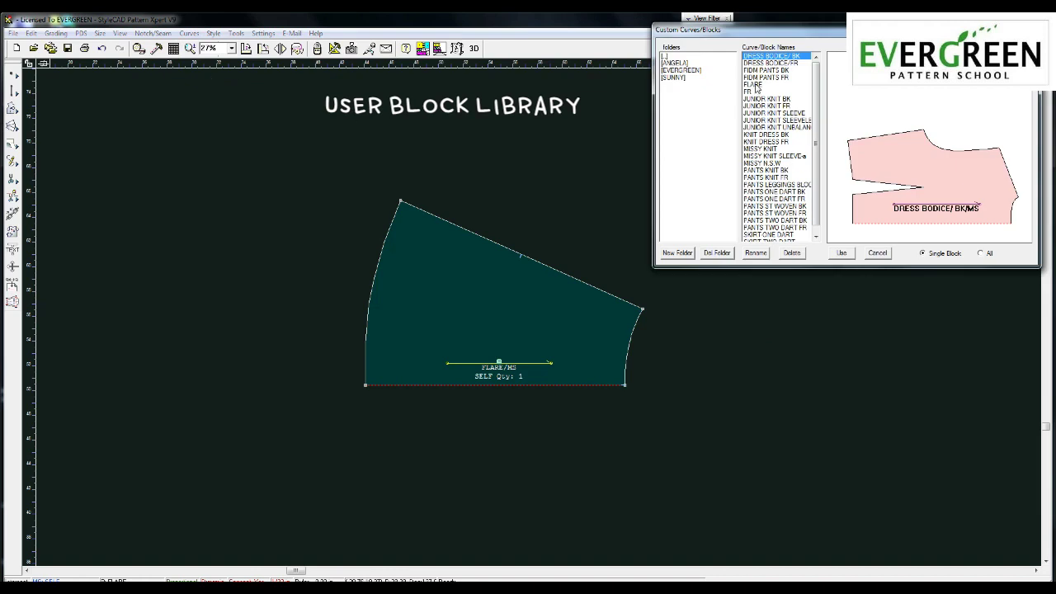
pyautogui.click(817, 235)
pyautogui.click(777, 227)
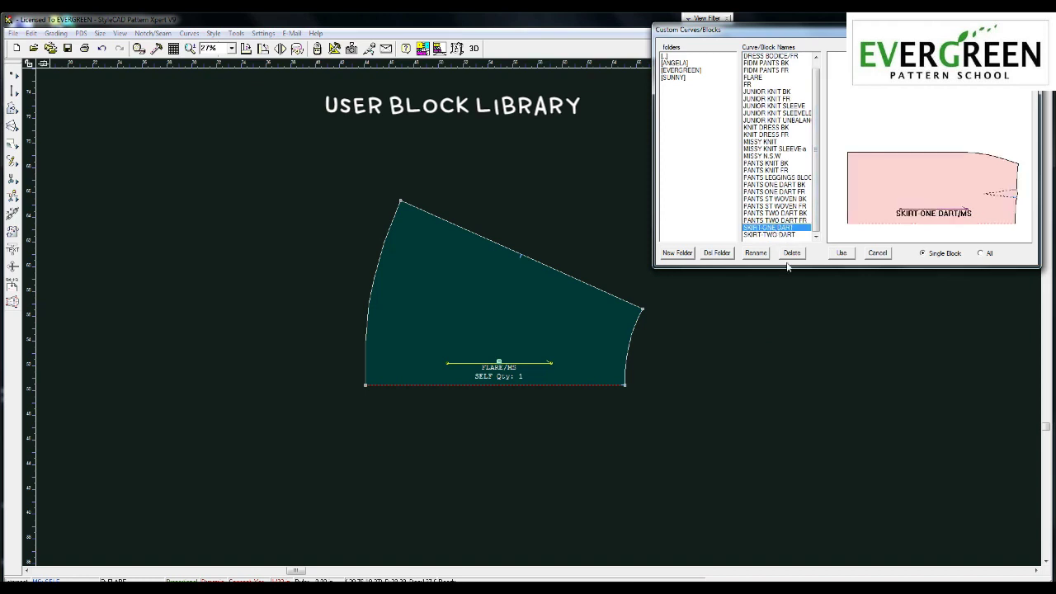
pyautogui.click(842, 253)
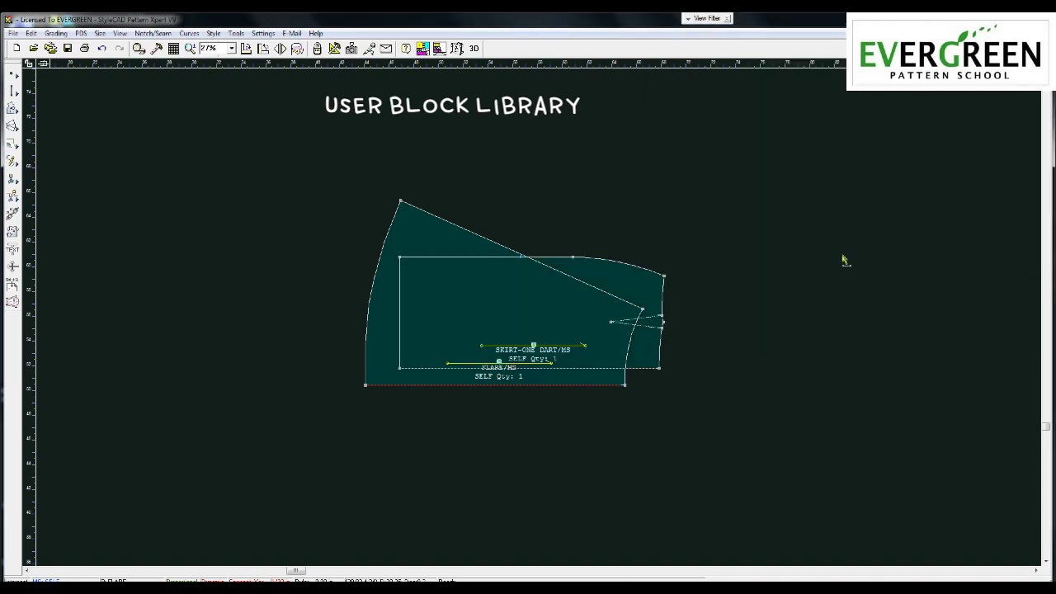
pyautogui.scroll(2, 711, 337)
pyautogui.moveTo(534, 277); pyautogui.dragTo(895, 255)
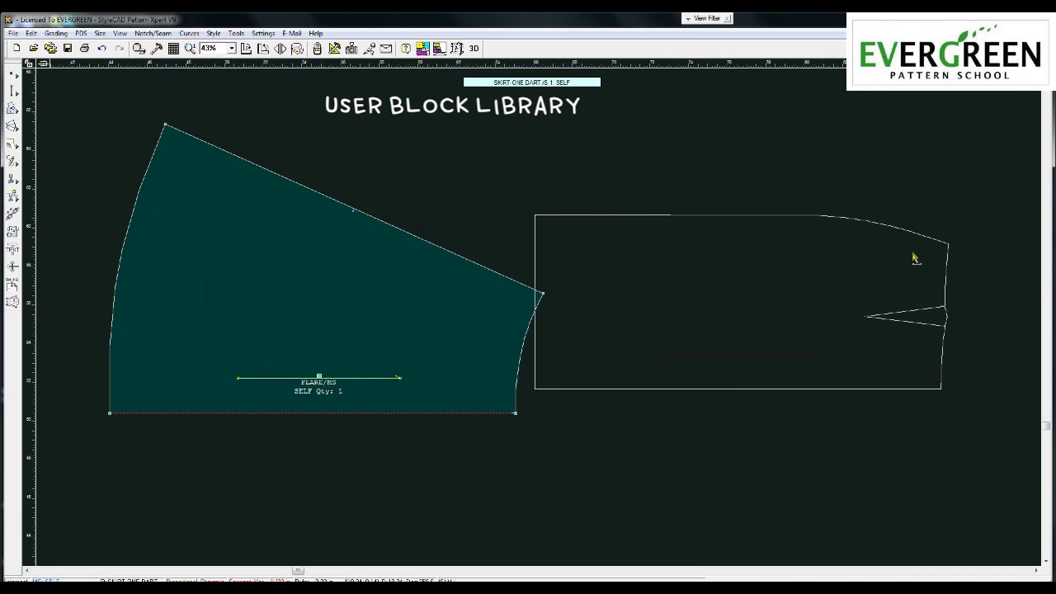
pyautogui.scroll(-1, 531, 313)
pyautogui.scroll(-3, 531, 314)
pyautogui.click(544, 323)
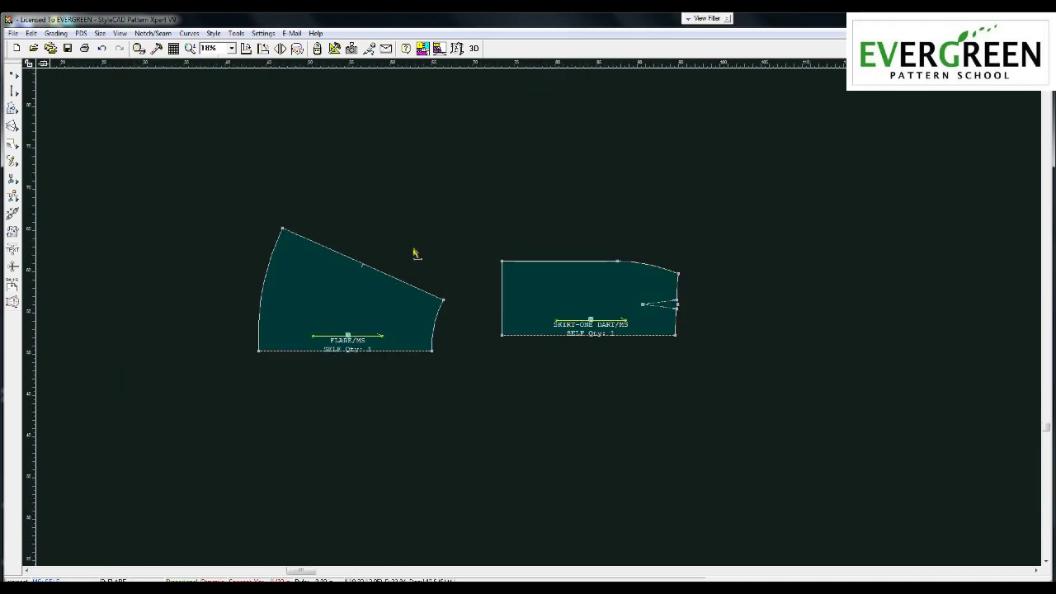
pyautogui.click(213, 34)
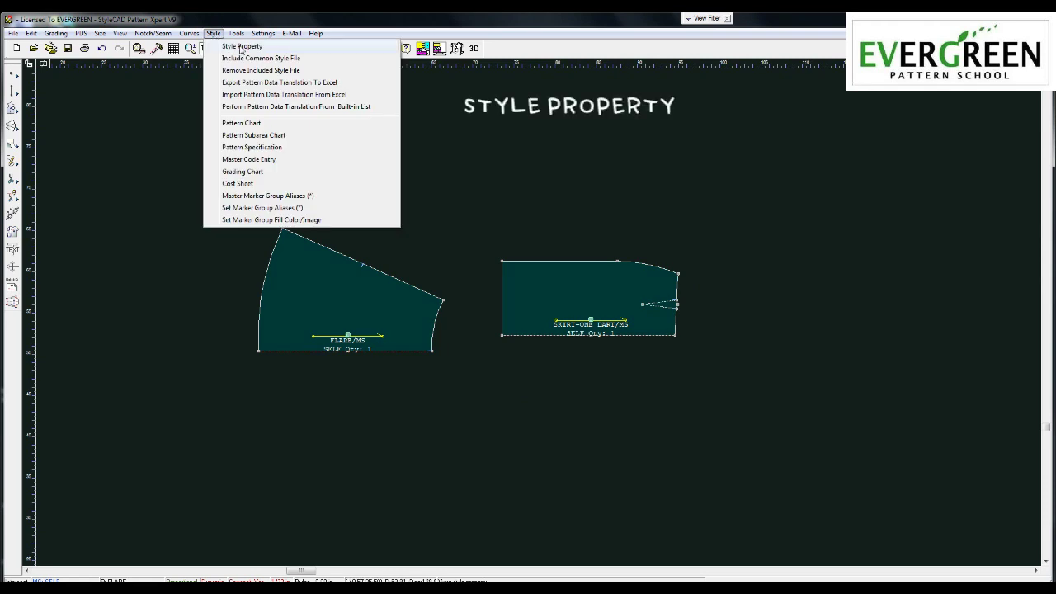
pyautogui.click(241, 47)
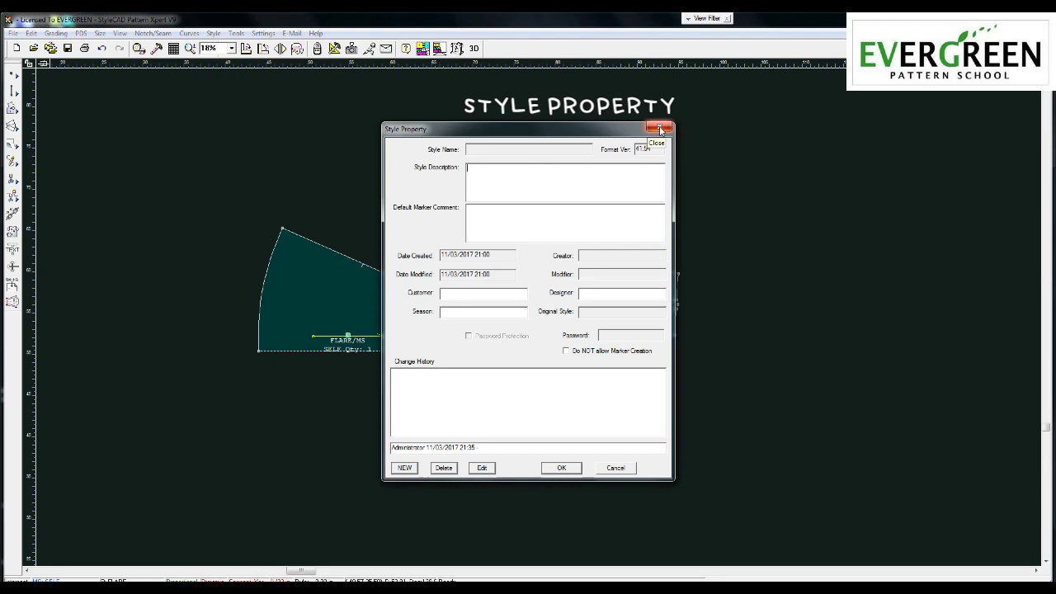
pyautogui.click(659, 128)
pyautogui.click(213, 33)
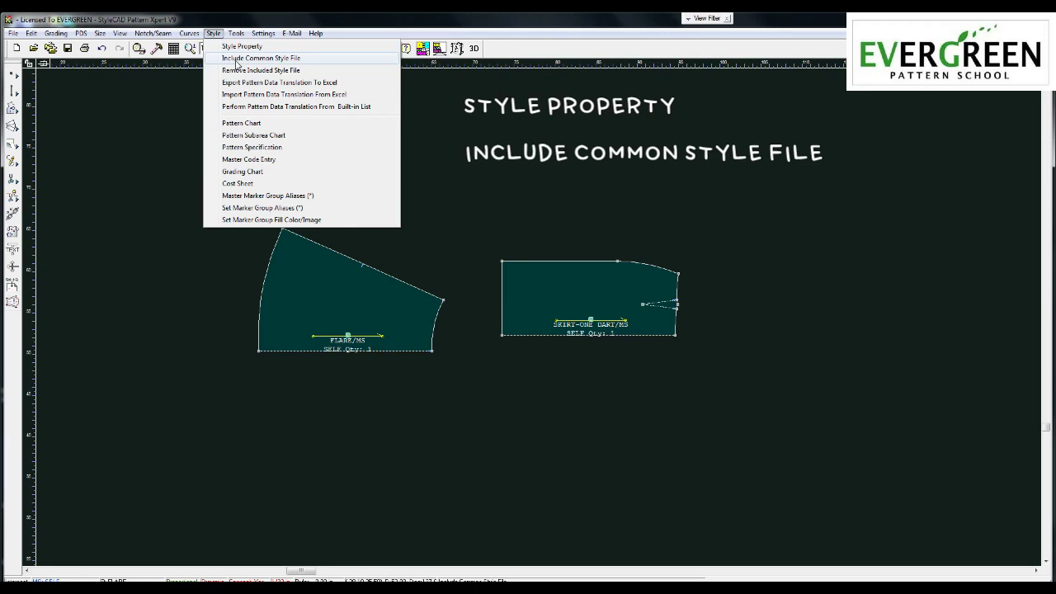
pyautogui.click(236, 60)
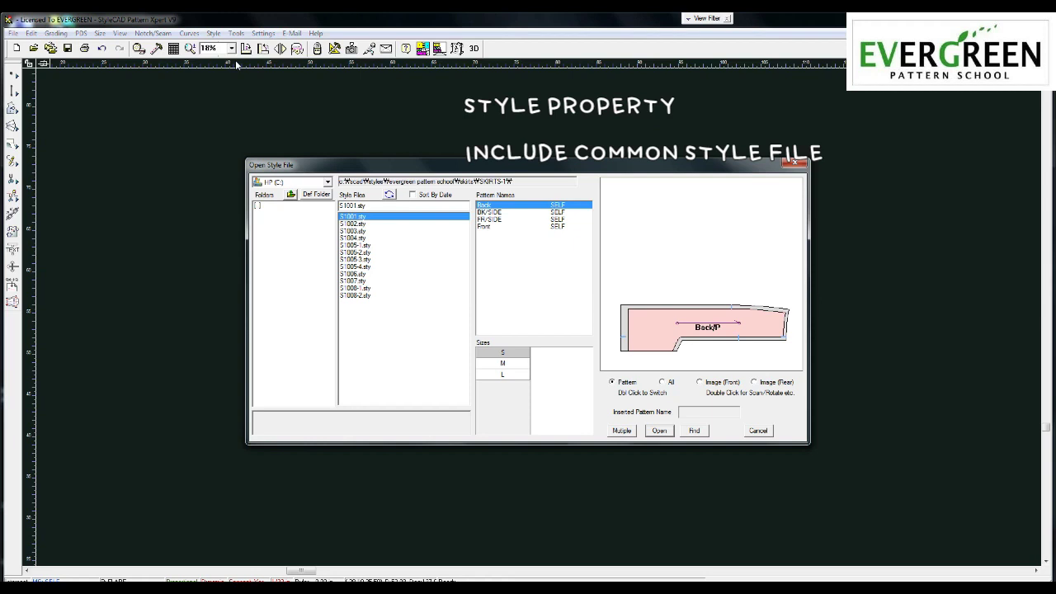
# - Close the style file chooser and return to the Style menu
pyautogui.click(793, 163)
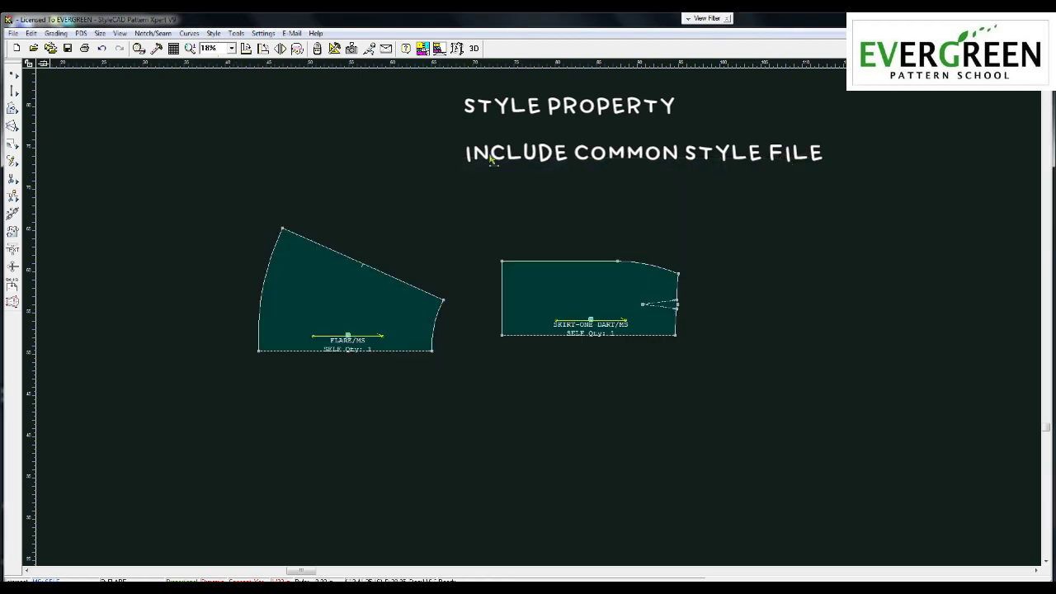
pyautogui.click(212, 34)
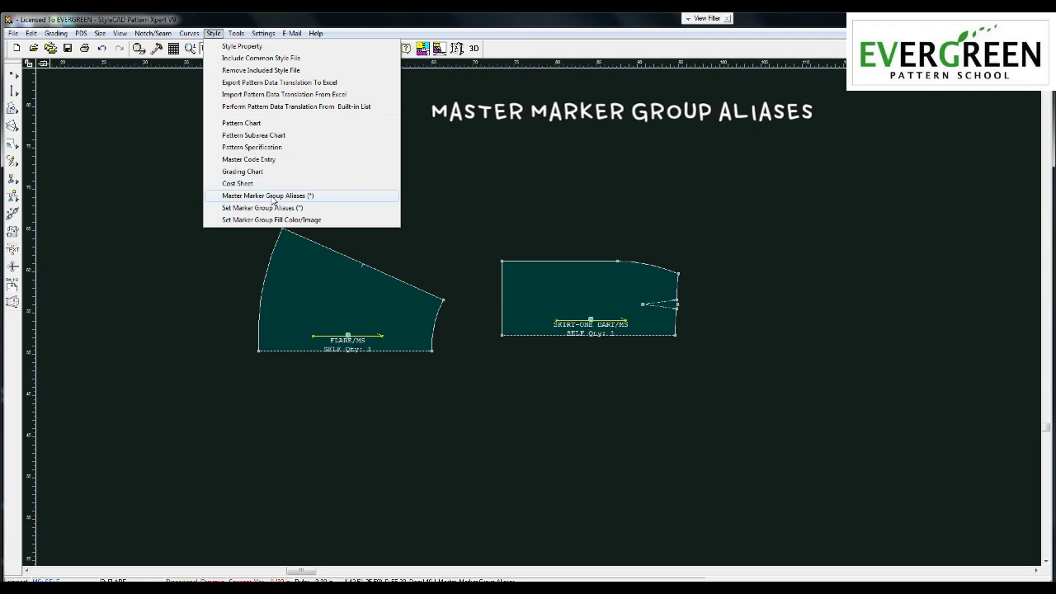
pyautogui.click(273, 198)
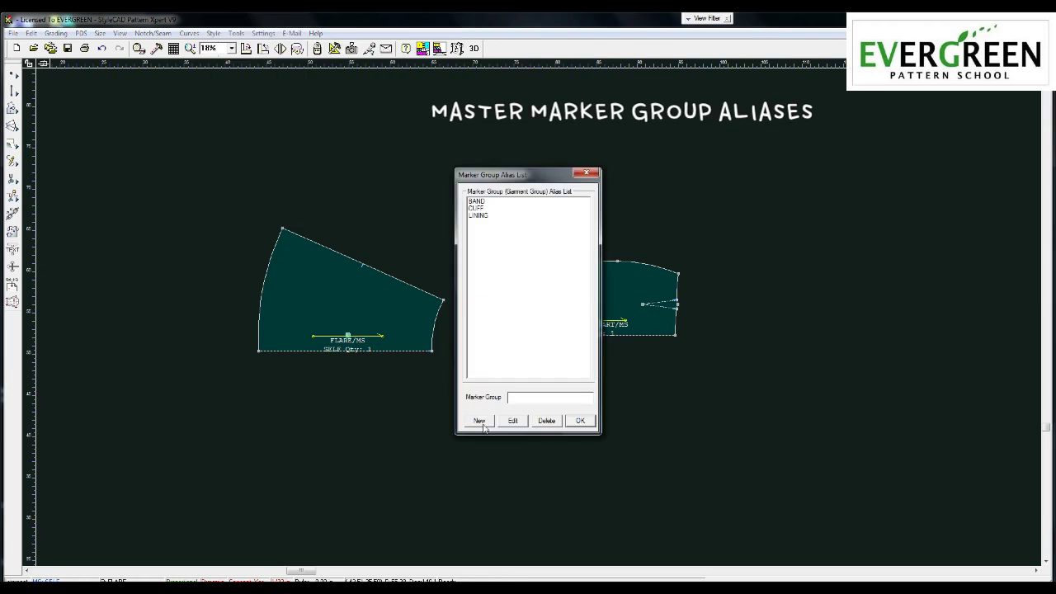
pyautogui.click(586, 172)
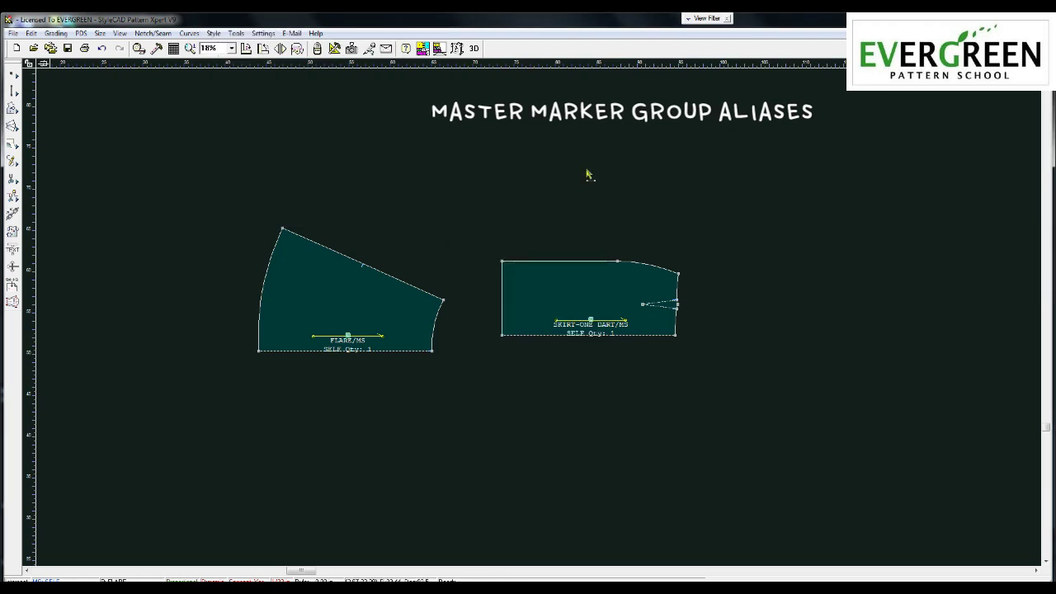
pyautogui.click(213, 34)
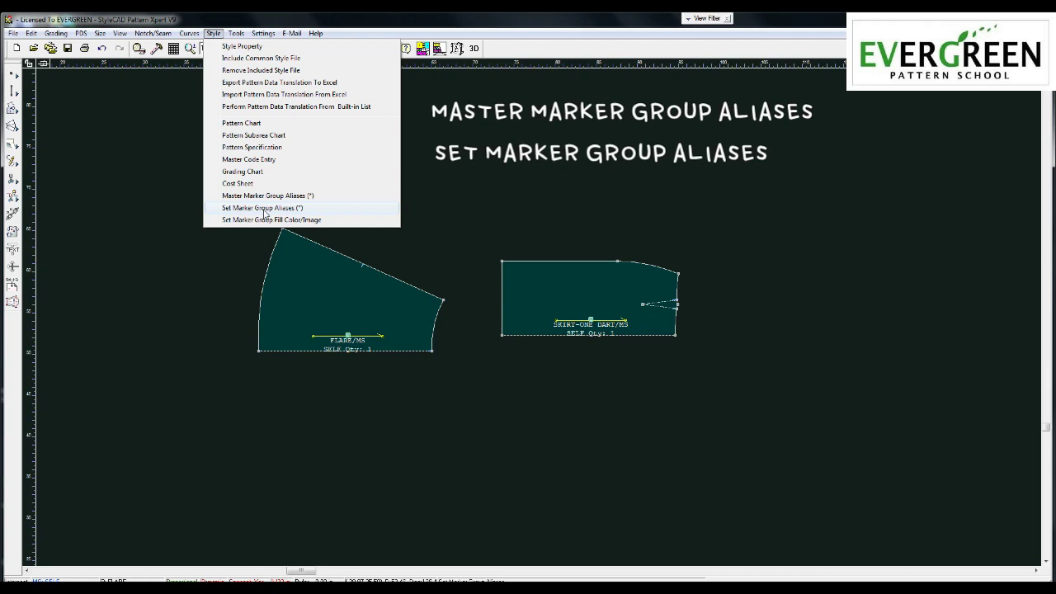
pyautogui.click(264, 208)
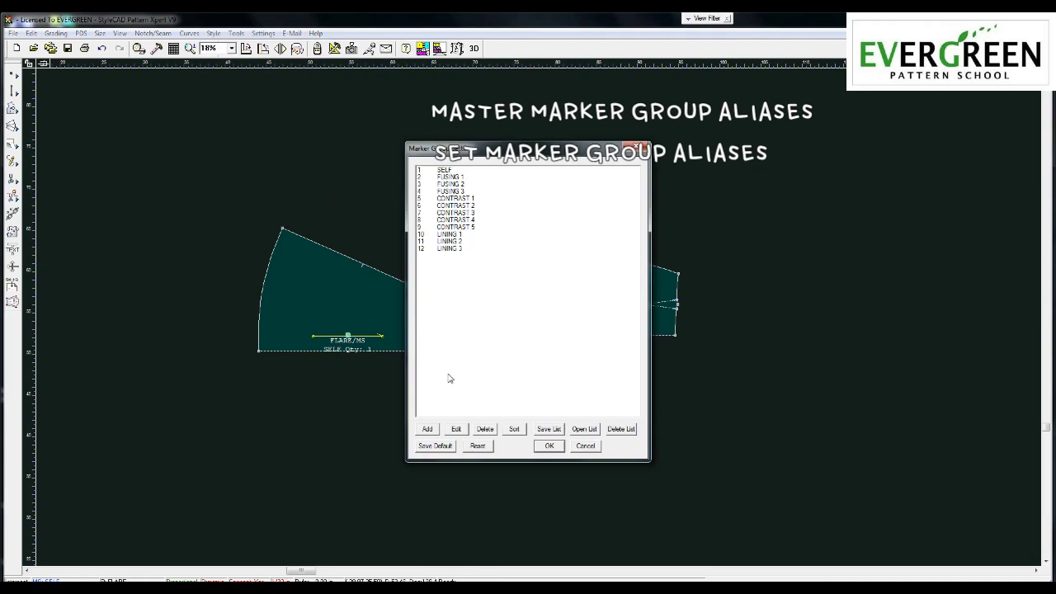
pyautogui.click(636, 149)
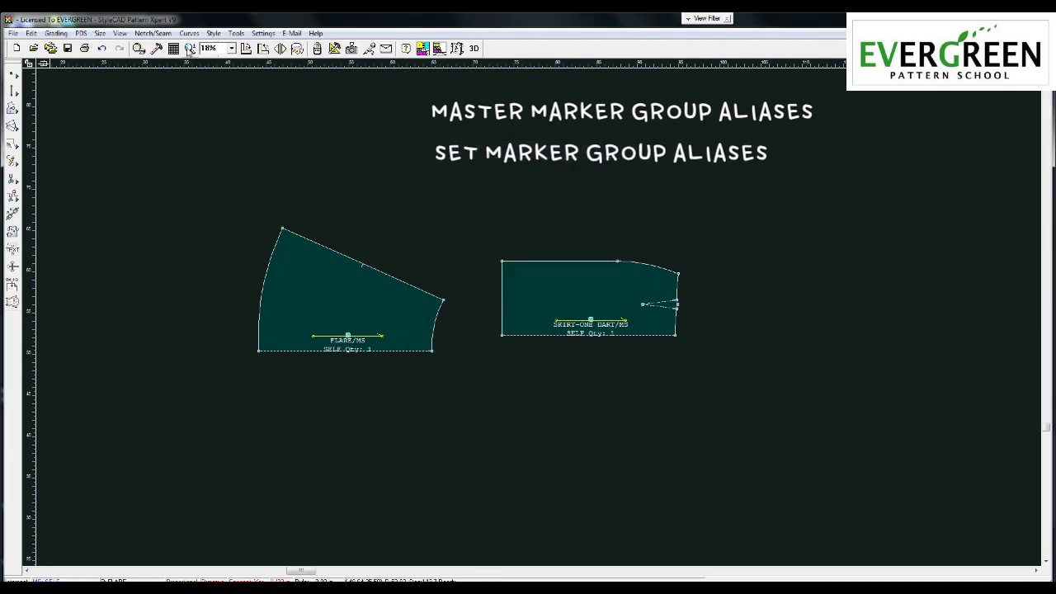
pyautogui.click(211, 33)
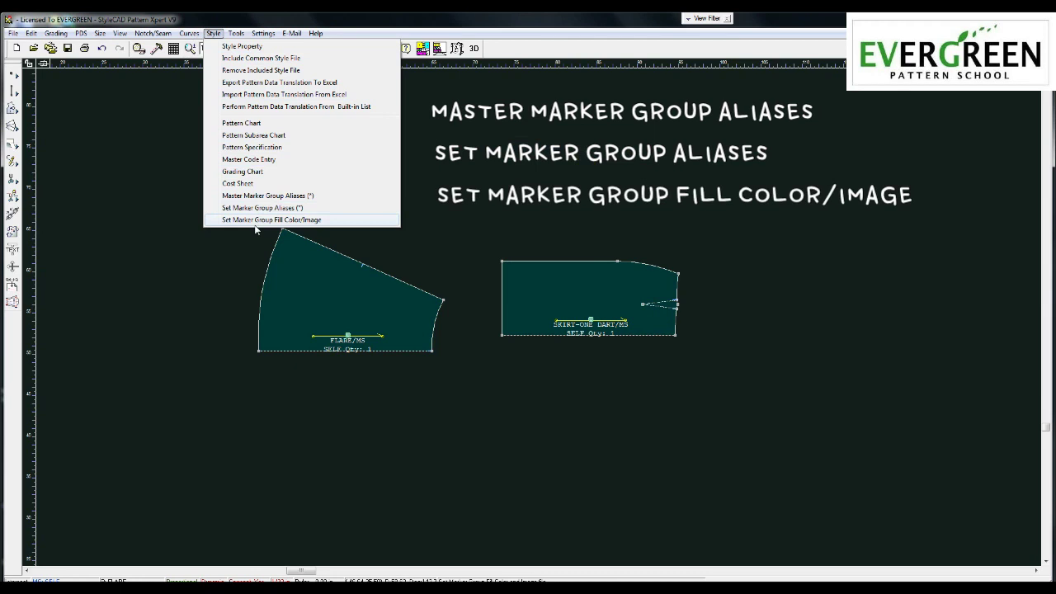
# - Set the SELF marker group fill colour to light yellow and apply the change
pyautogui.click(255, 219)
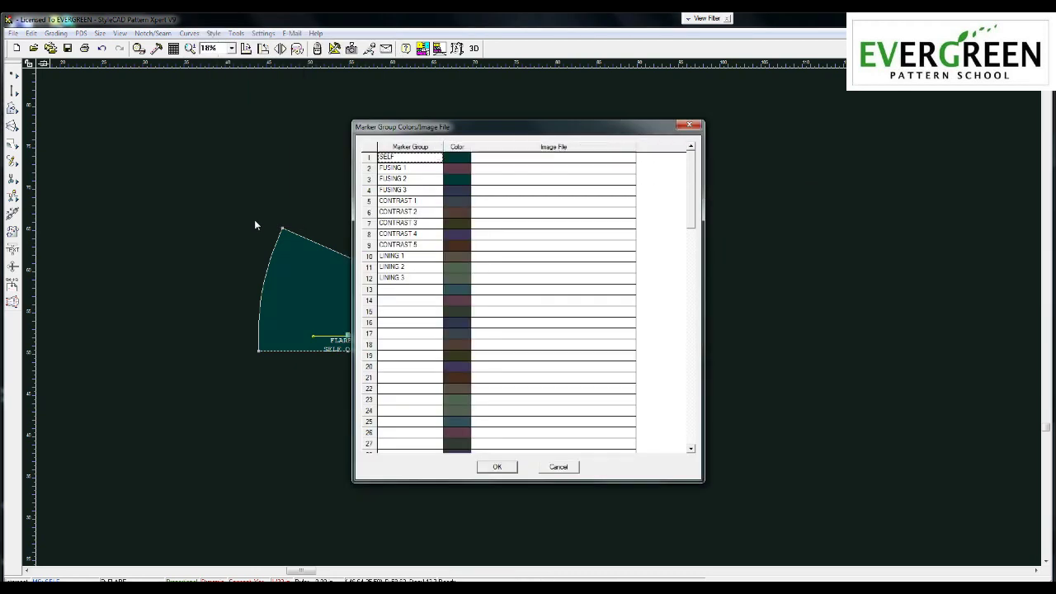
pyautogui.doubleClick(455, 160)
pyautogui.click(430, 244)
pyautogui.click(465, 380)
pyautogui.click(558, 466)
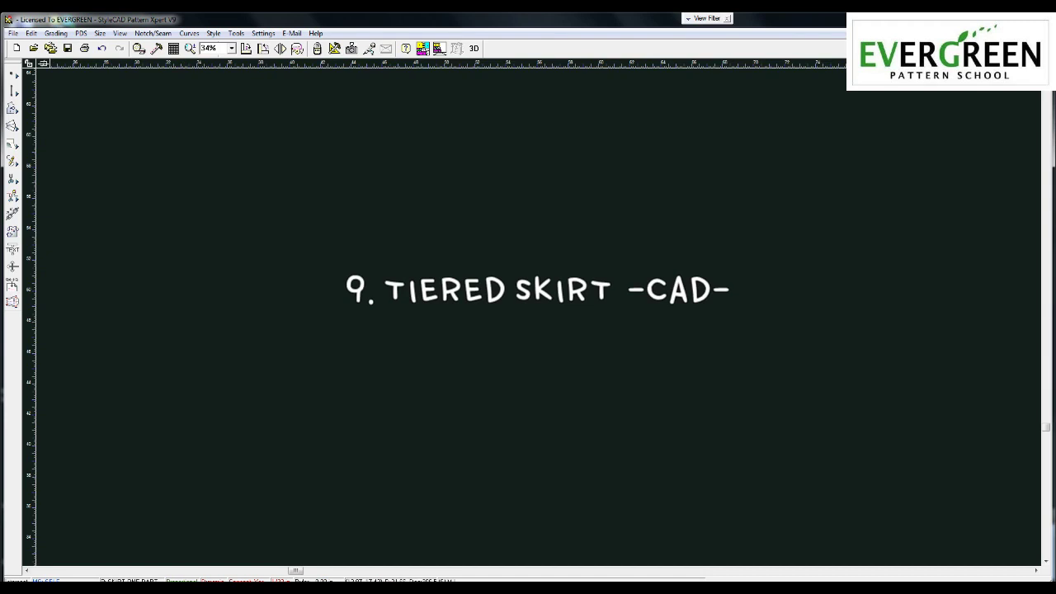
# - Place the SKIRT ONE DART block from the user block library and zoom in on it
pyautogui.click(189, 33)
pyautogui.click(211, 73)
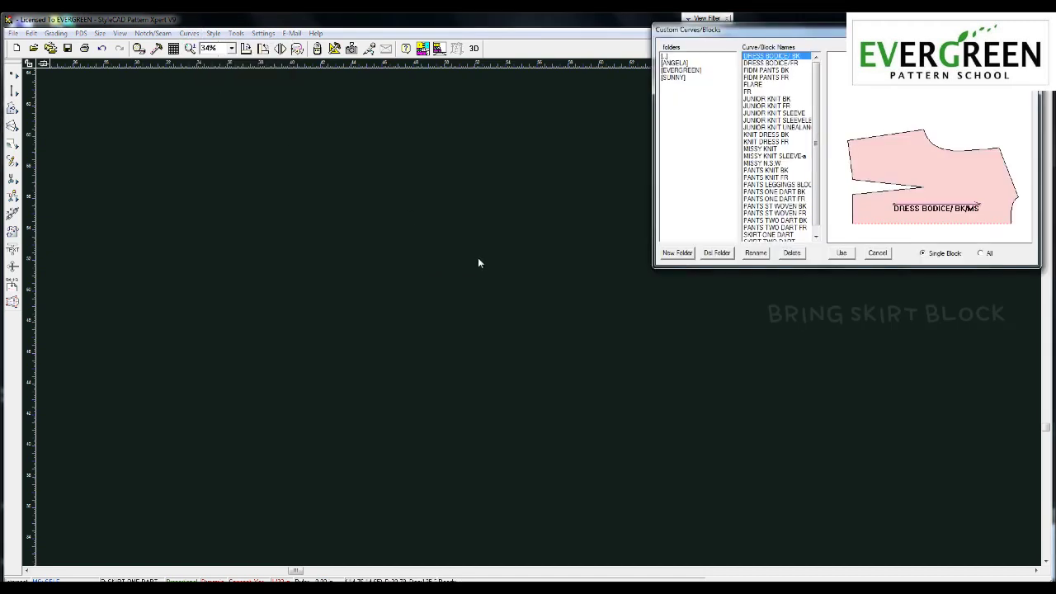
pyautogui.click(760, 235)
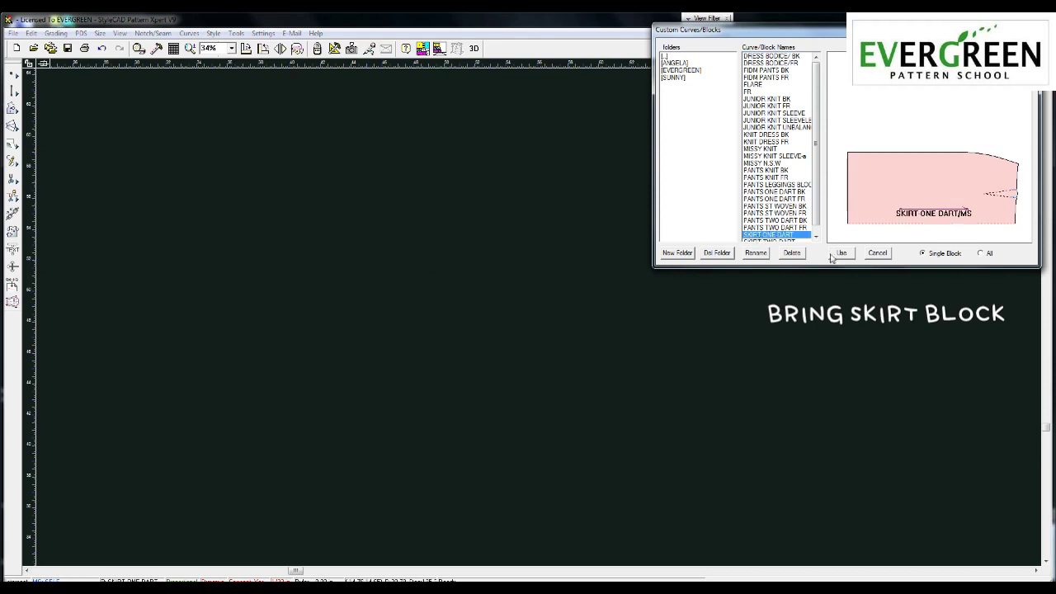
pyautogui.click(842, 253)
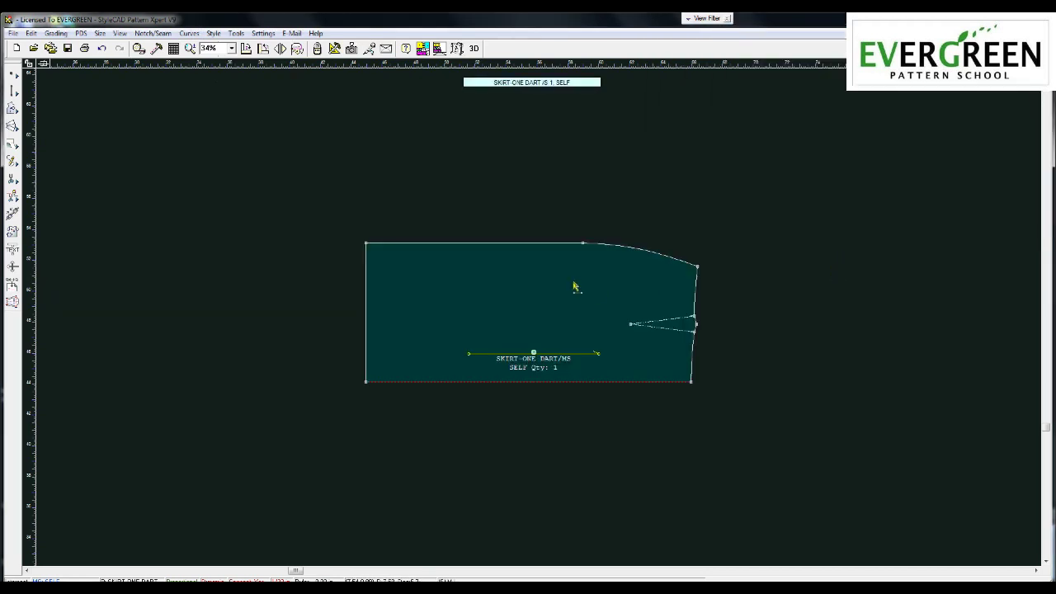
pyautogui.scroll(1, 575, 288)
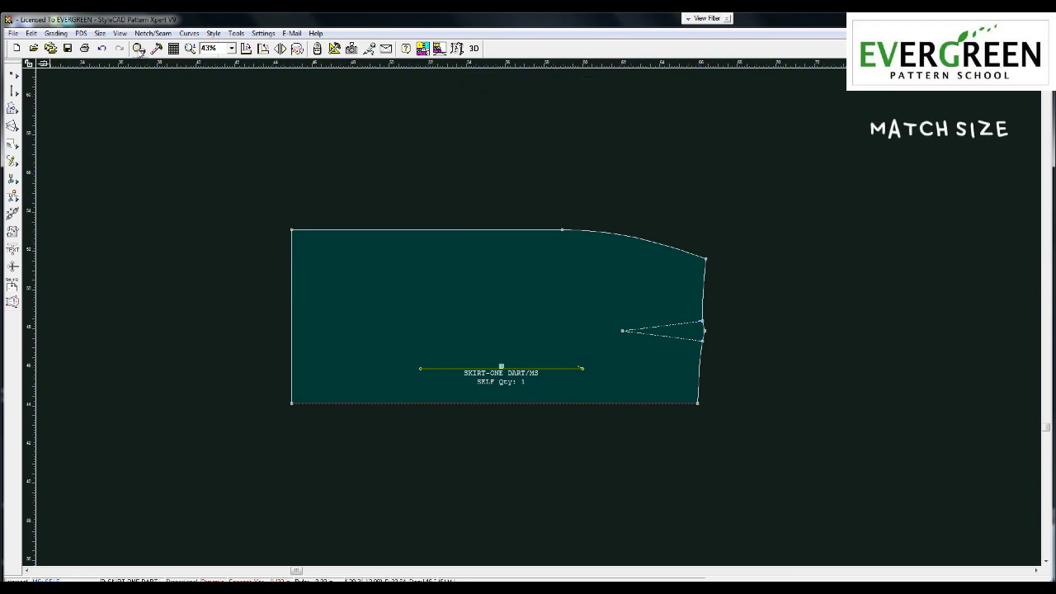
# - Extend the skirt block's left side outward and add vertical tier guide lines across it
pyautogui.click(474, 403)
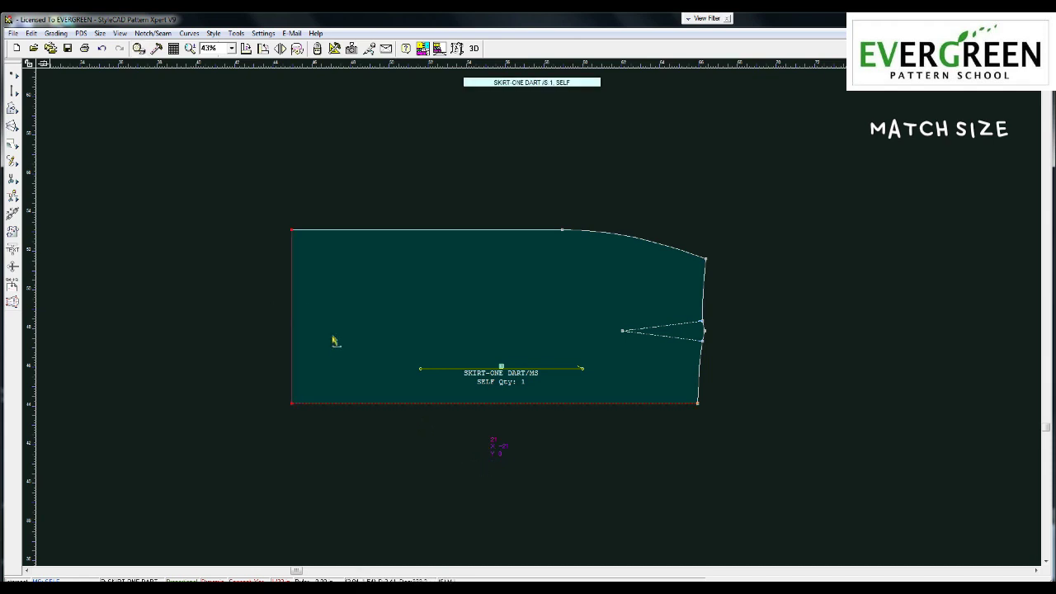
pyautogui.click(290, 319)
pyautogui.click(213, 322)
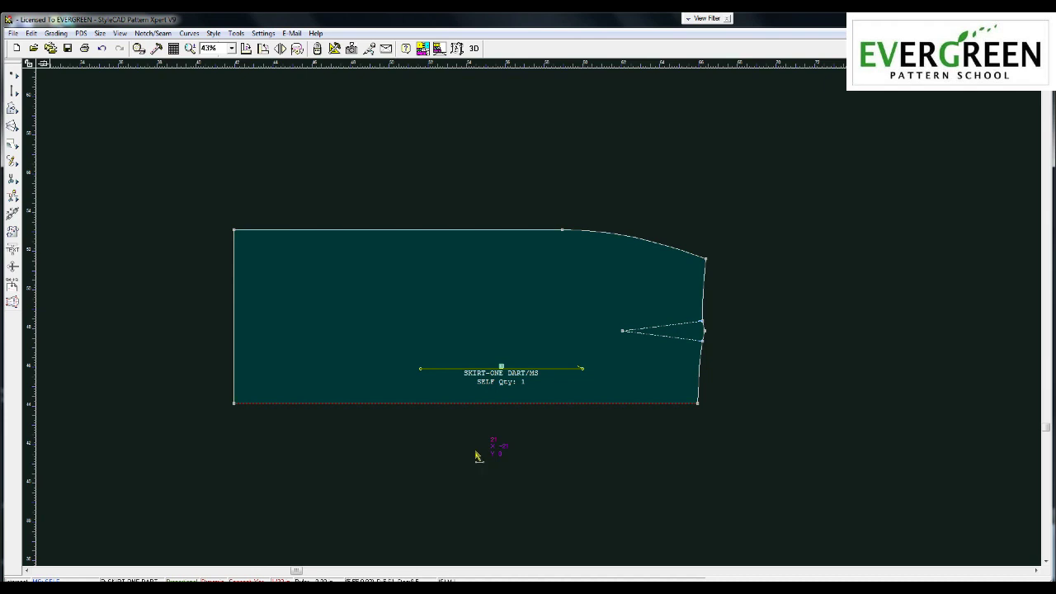
pyautogui.click(698, 405)
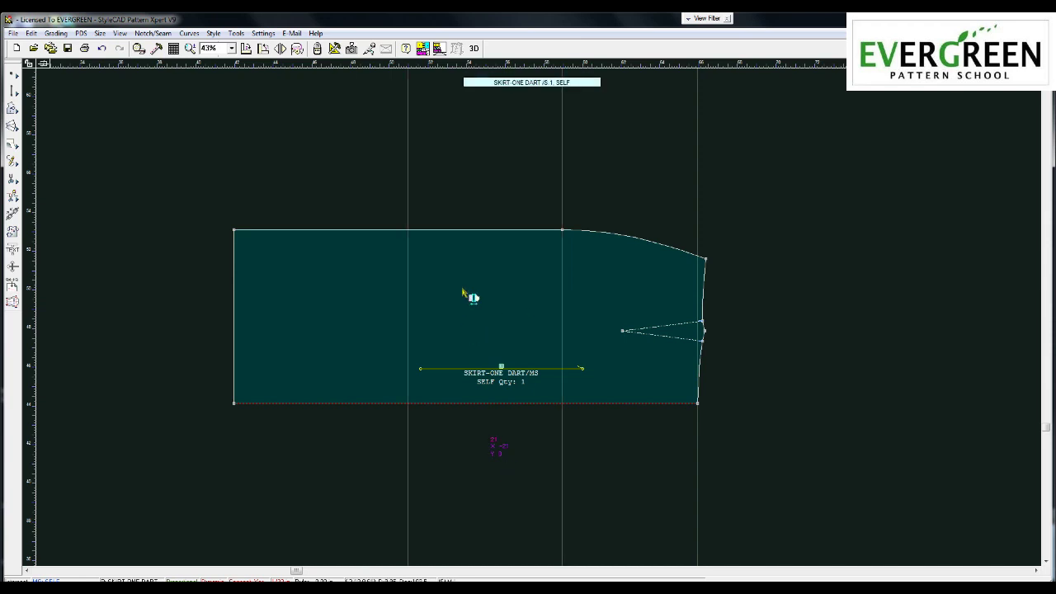
# - Split the skirt along both guide lines into three tiers, spread them and lower the right label
pyautogui.click(563, 312)
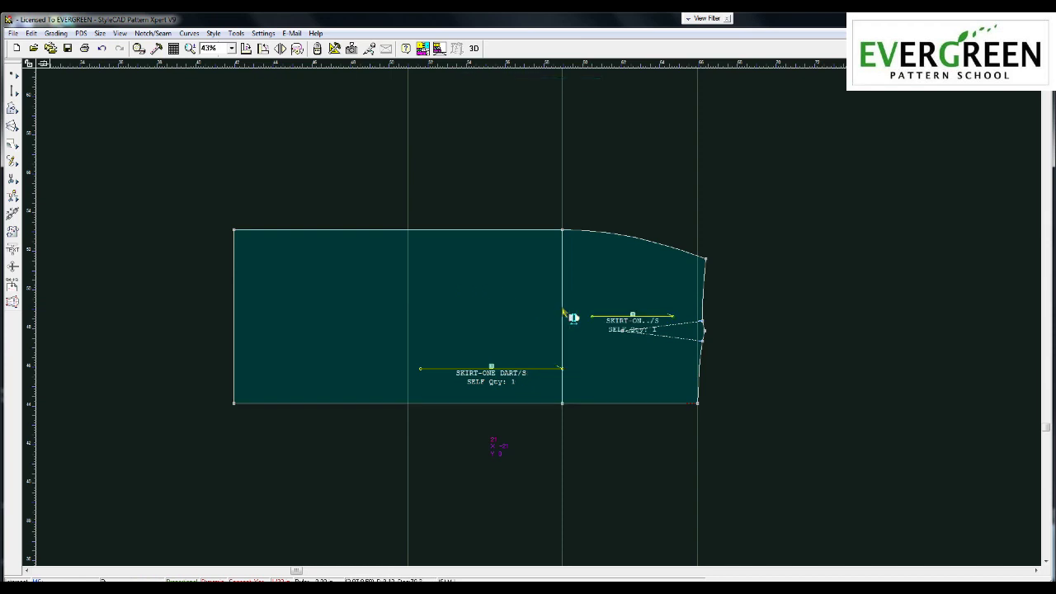
pyautogui.click(407, 317)
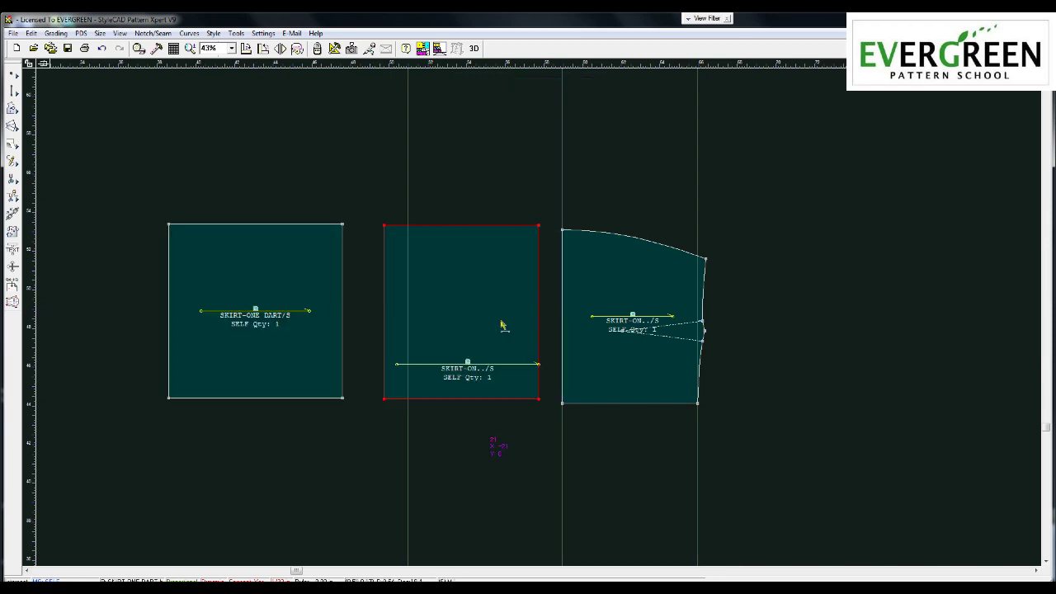
pyautogui.moveTo(534, 350); pyautogui.dragTo(565, 359)
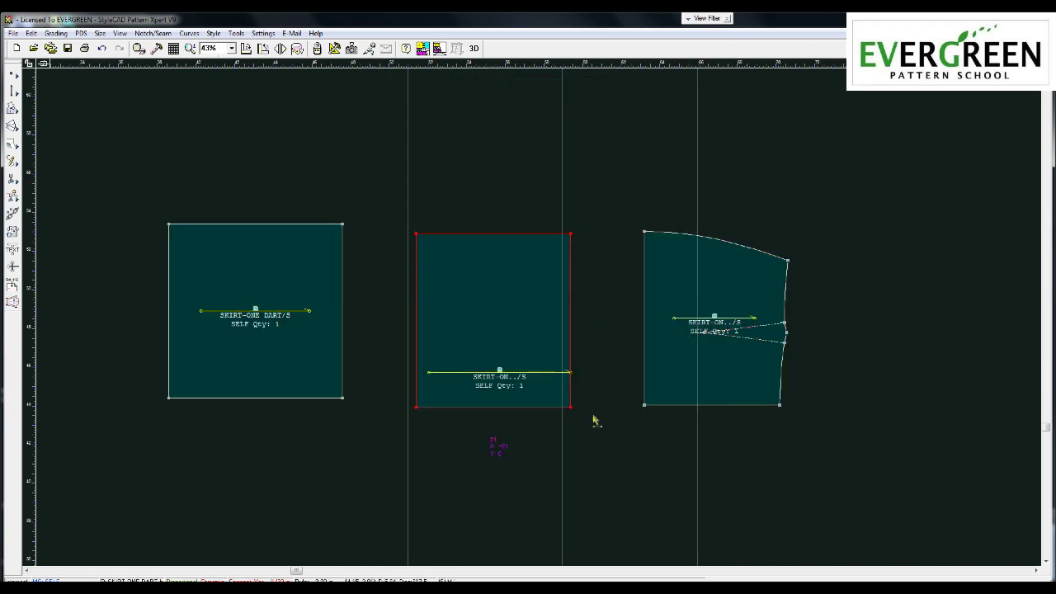
pyautogui.moveTo(381, 170); pyautogui.dragTo(721, 216)
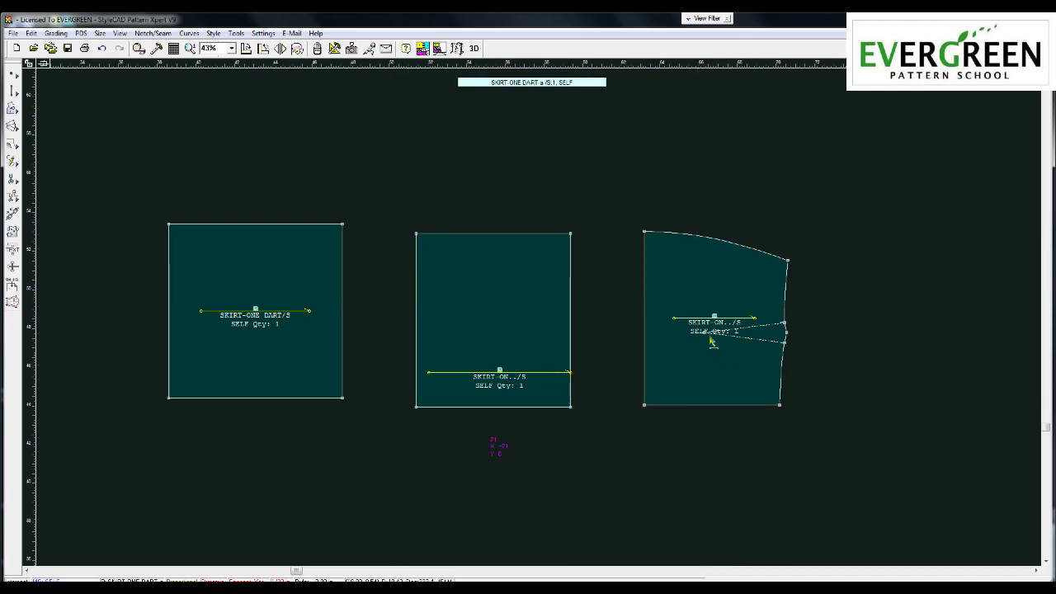
pyautogui.moveTo(681, 314); pyautogui.dragTo(683, 369)
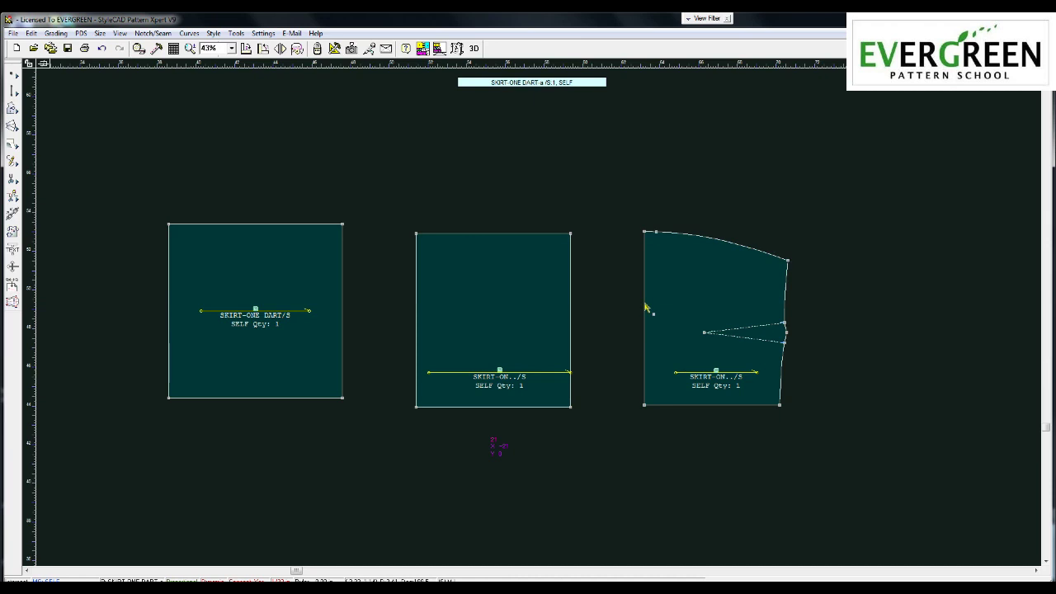
# - Curve-blend the dart tier's straight left edge into a smooth curve and keep the result
pyautogui.moveTo(622, 205); pyautogui.dragTo(651, 305)
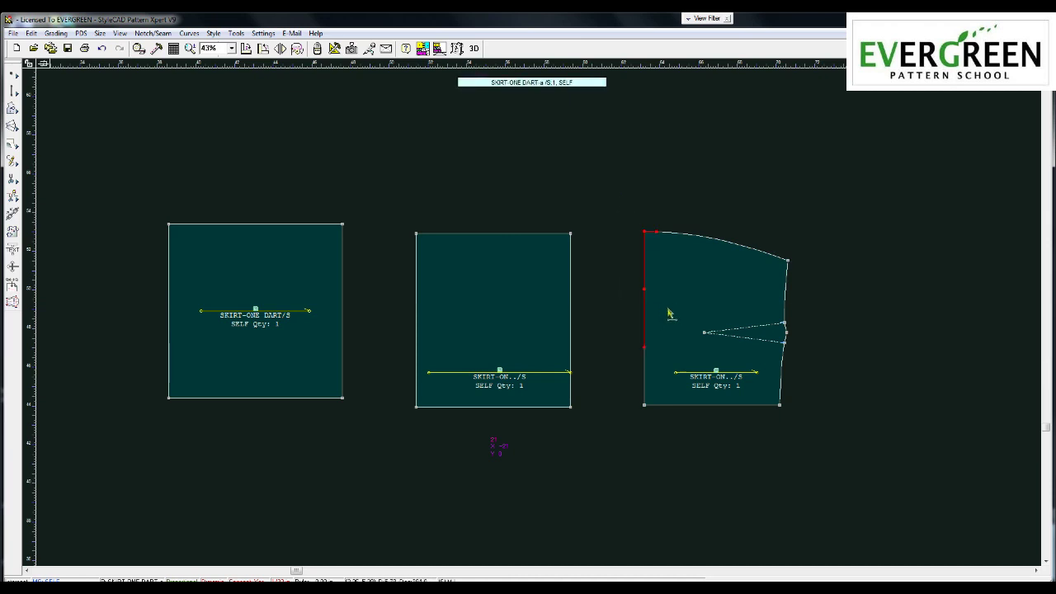
pyautogui.rightClick(648, 264)
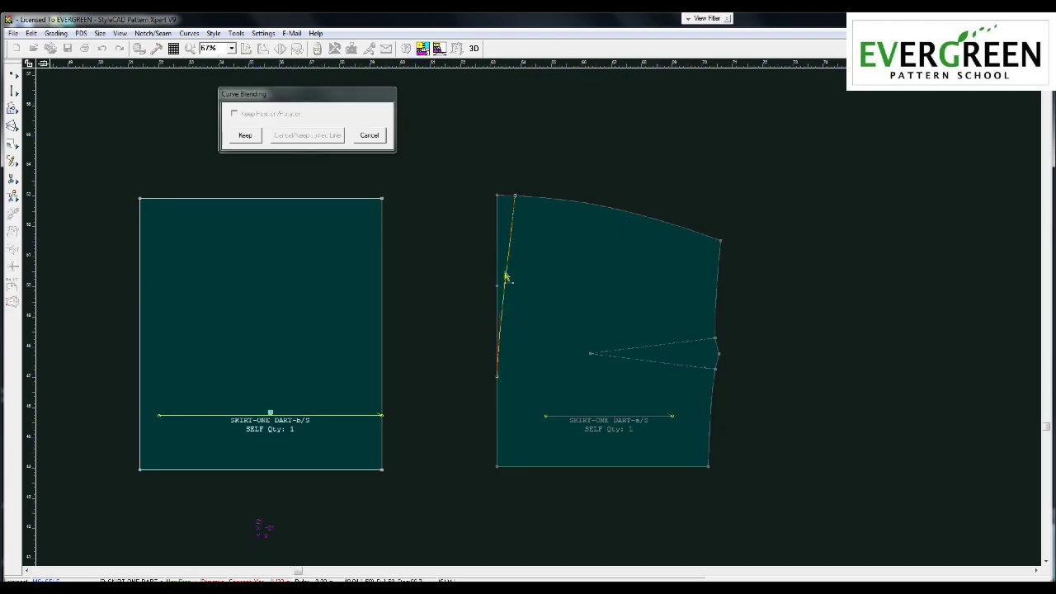
pyautogui.moveTo(507, 264); pyautogui.dragTo(500, 253)
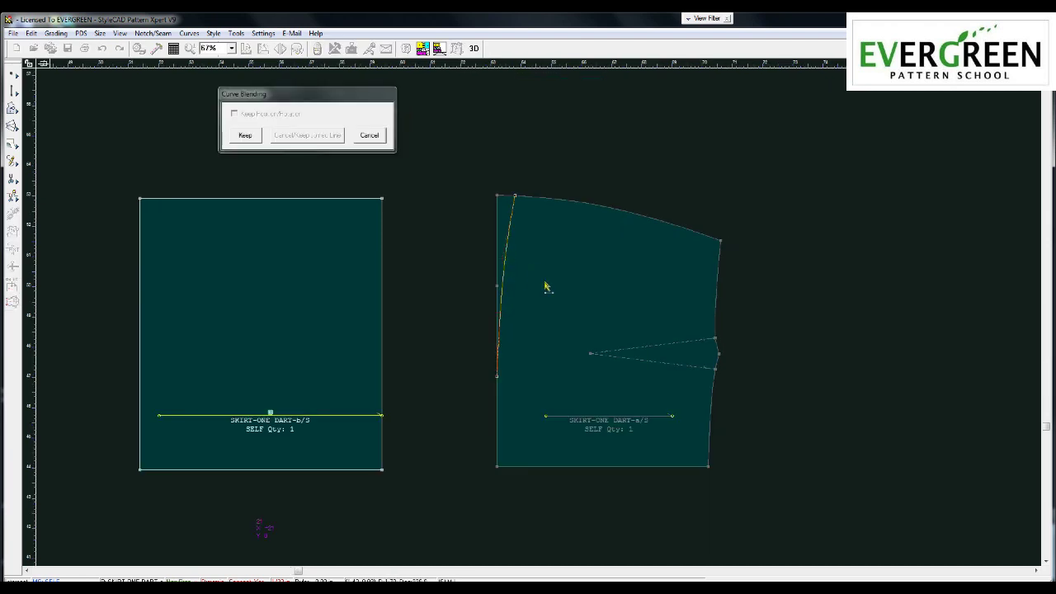
pyautogui.click(498, 314)
pyautogui.click(499, 313)
pyautogui.click(502, 262)
pyautogui.click(245, 136)
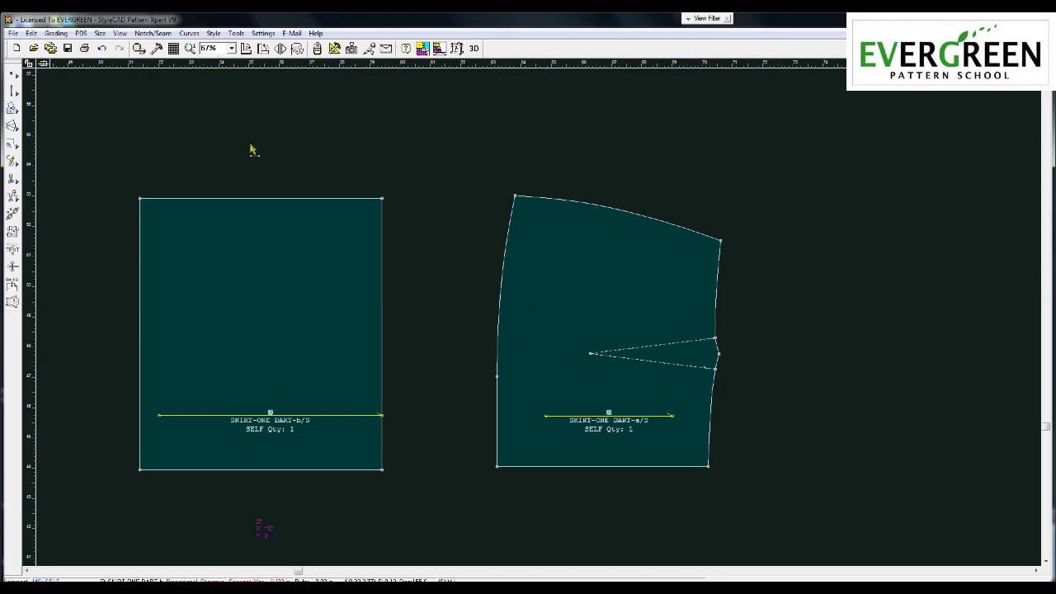
pyautogui.scroll(-2, 424, 337)
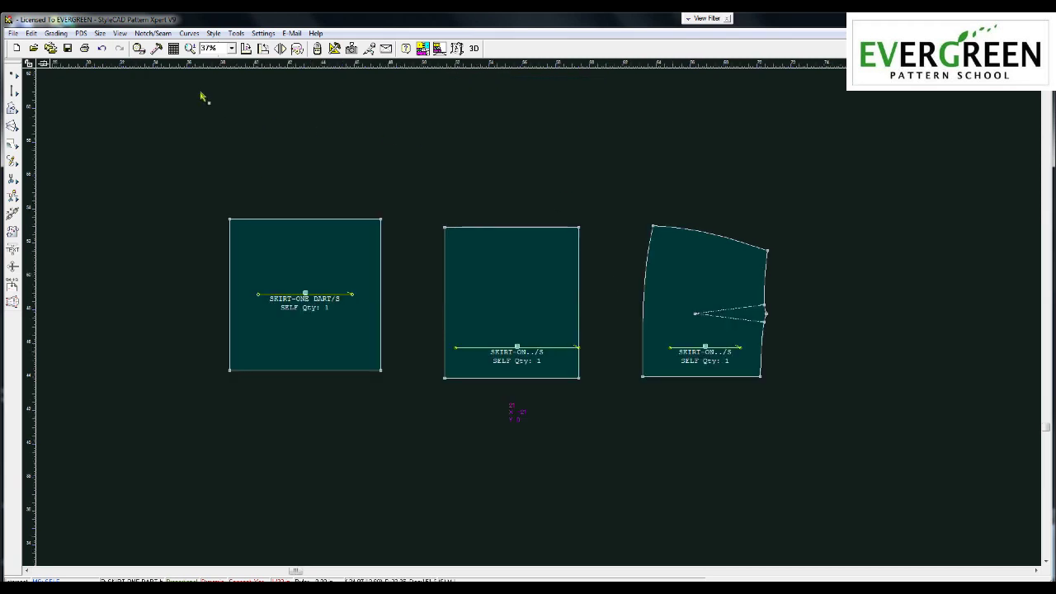
# - Raise the middle tier's top edge by 4.5 to make it the taller rectangle
pyautogui.click(139, 48)
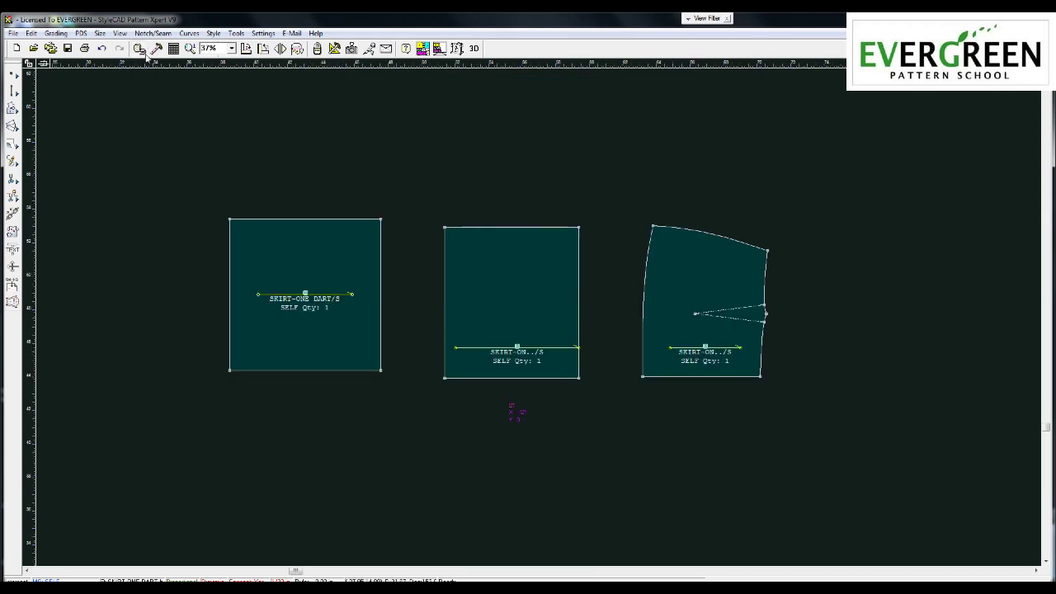
pyautogui.click(636, 284)
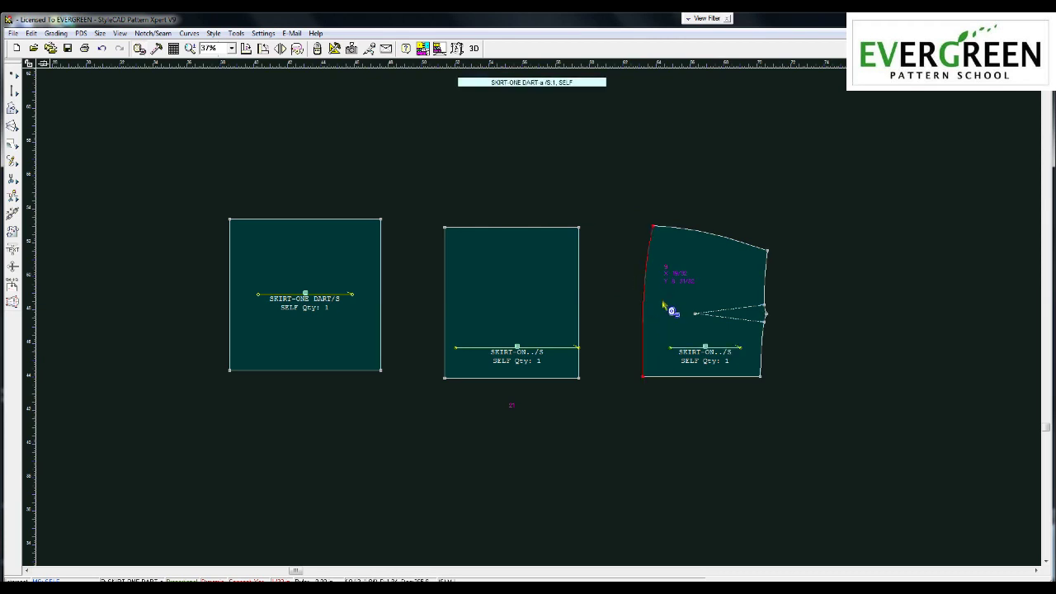
pyautogui.rightClick(664, 307)
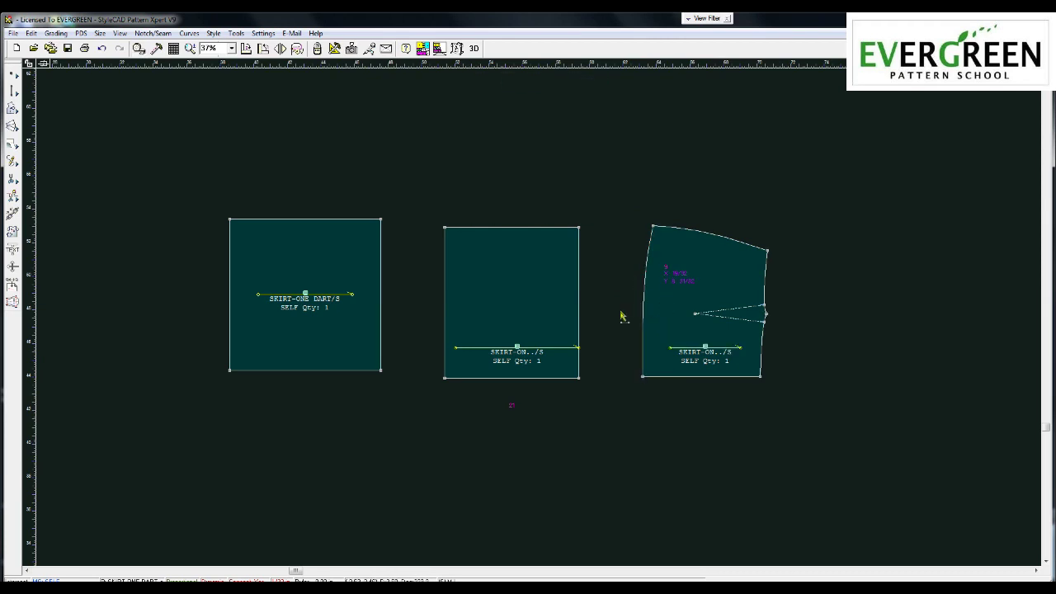
pyautogui.click(523, 256)
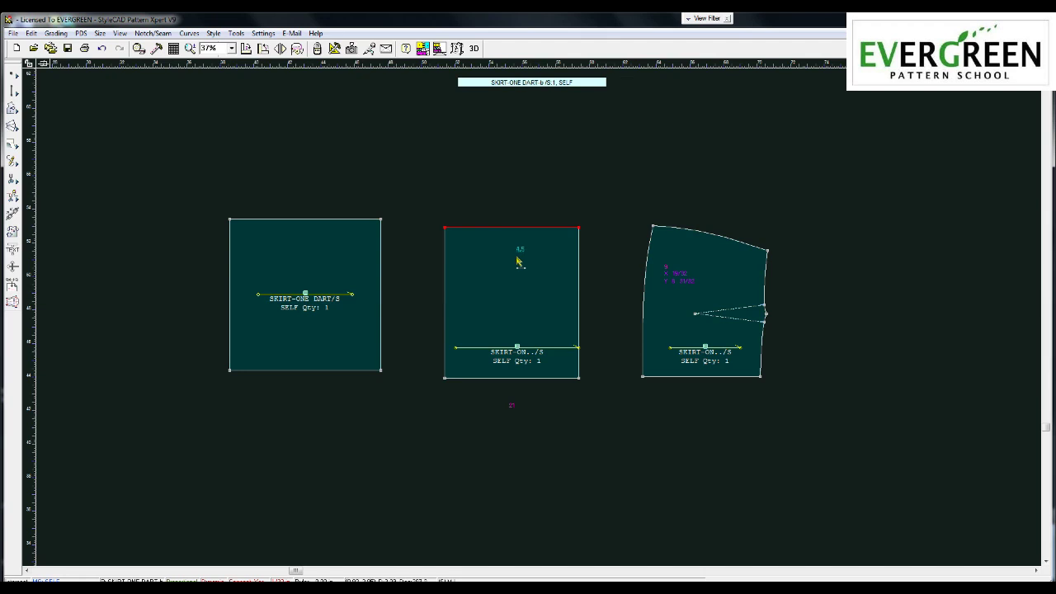
pyautogui.click(517, 227)
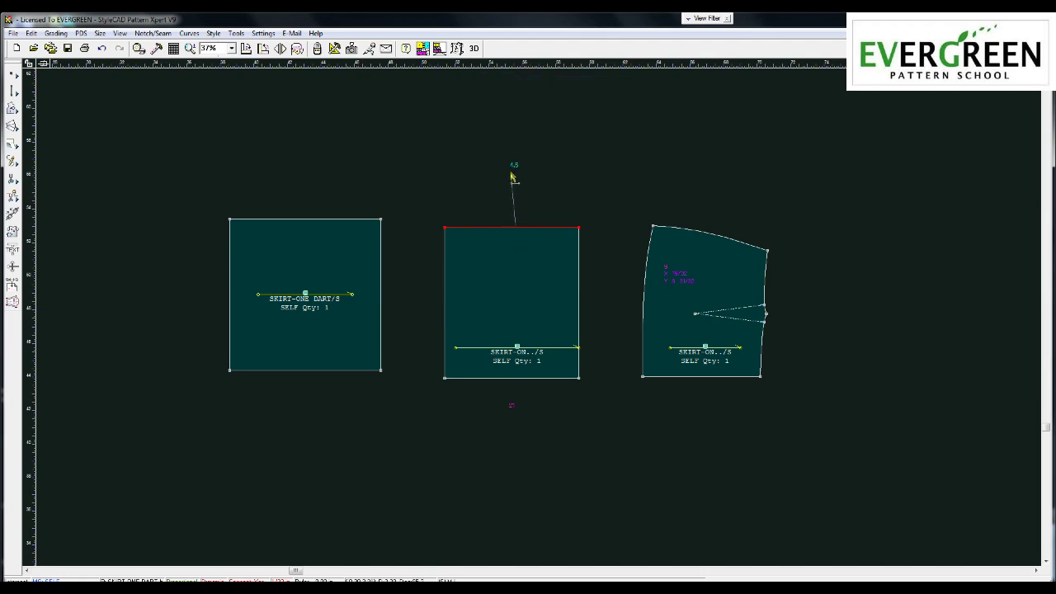
pyautogui.click(515, 167)
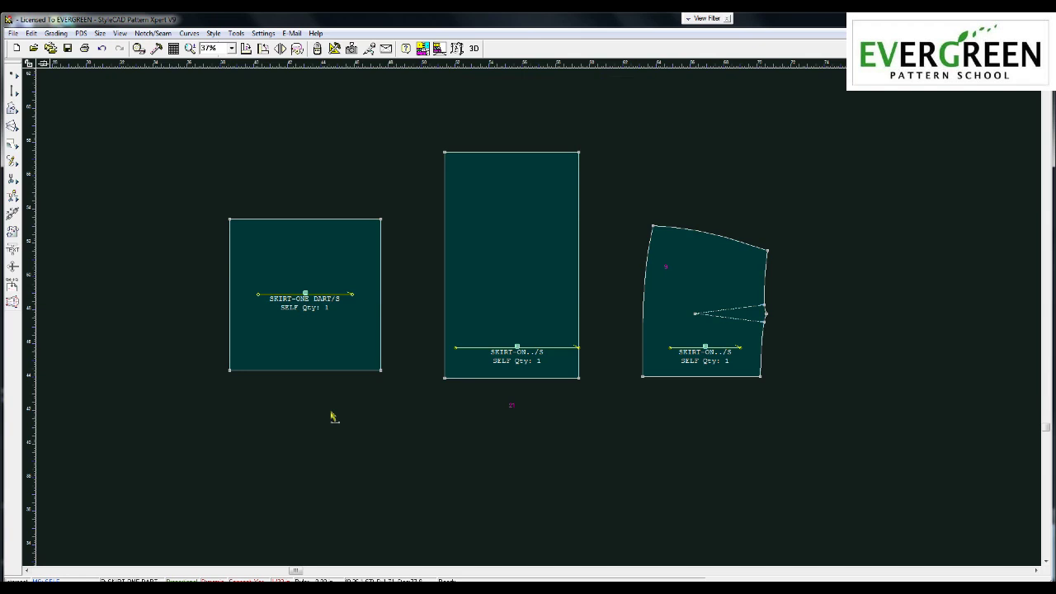
# - Adjust the left tier's bottom edge and the middle tier's left edge, then zoom out
pyautogui.click(139, 49)
pyautogui.click(314, 368)
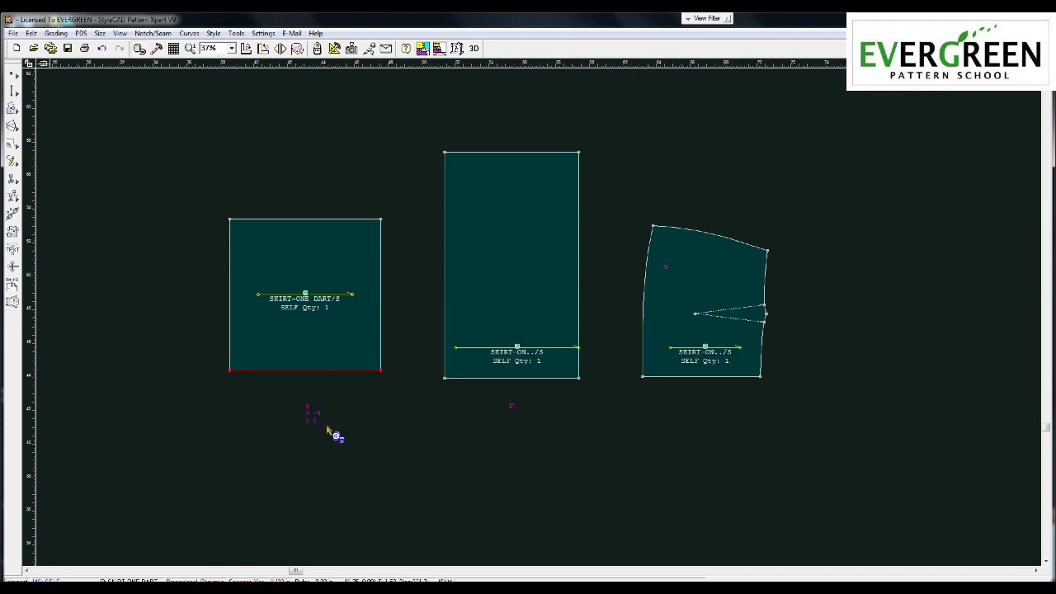
pyautogui.click(436, 298)
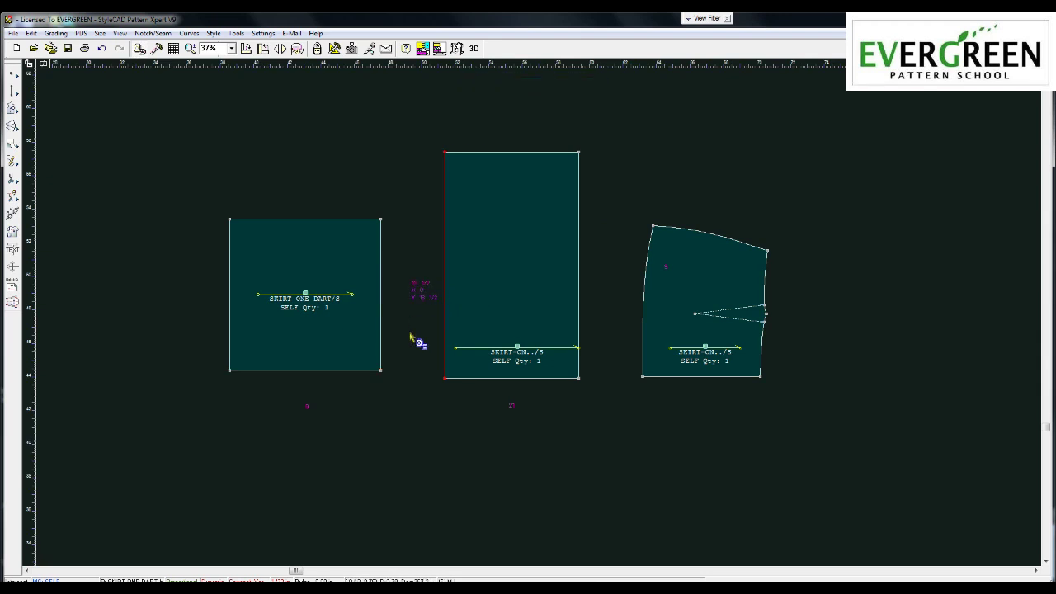
pyautogui.scroll(-2, 531, 314)
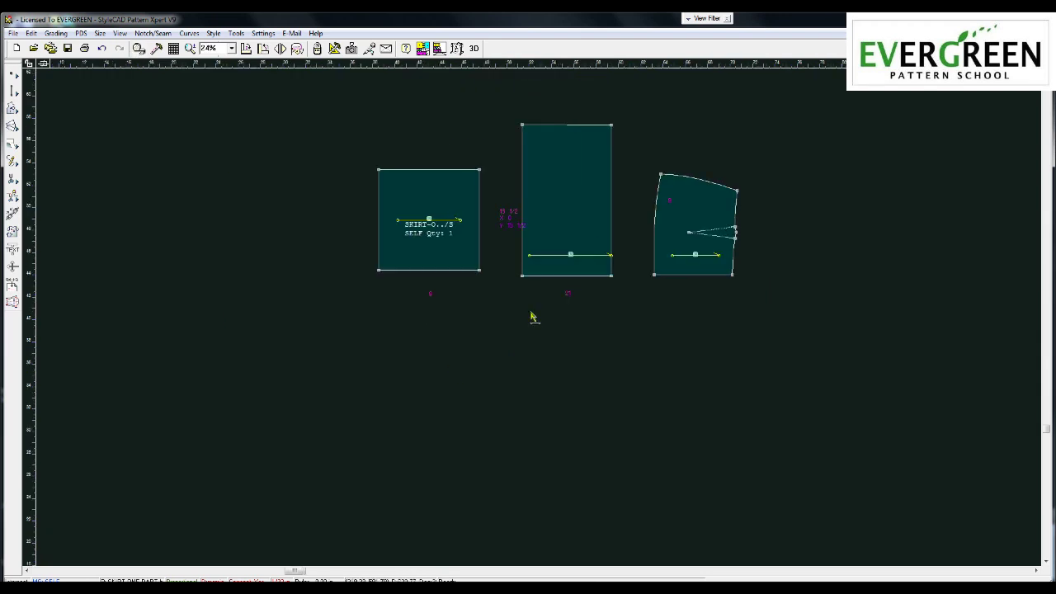
# - Create a long rectangular temp piece and place it beside the other pieces
pyautogui.click(535, 411)
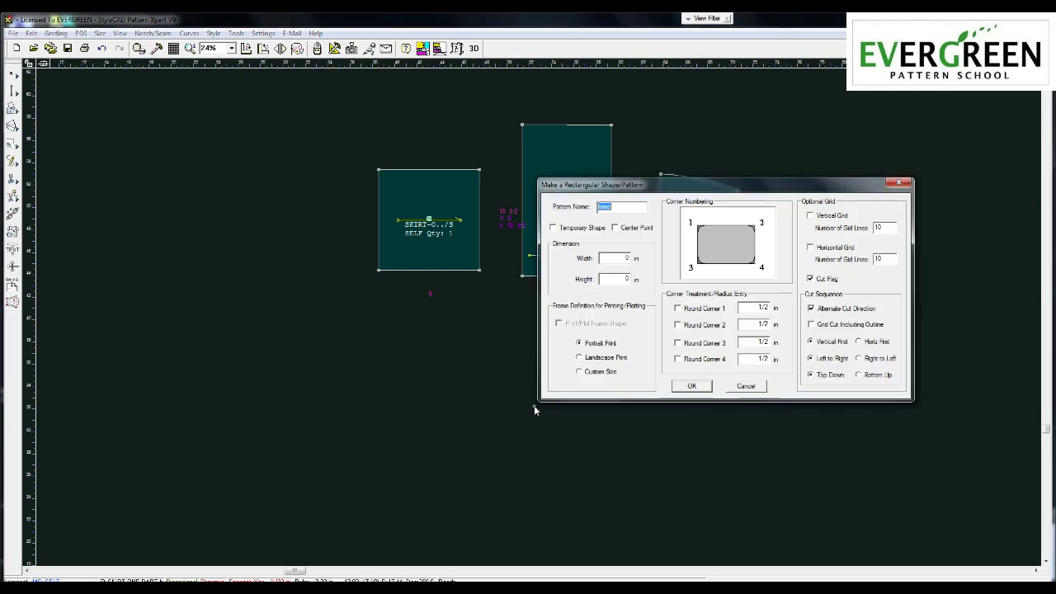
pyautogui.doubleClick(626, 258)
pyautogui.click(692, 386)
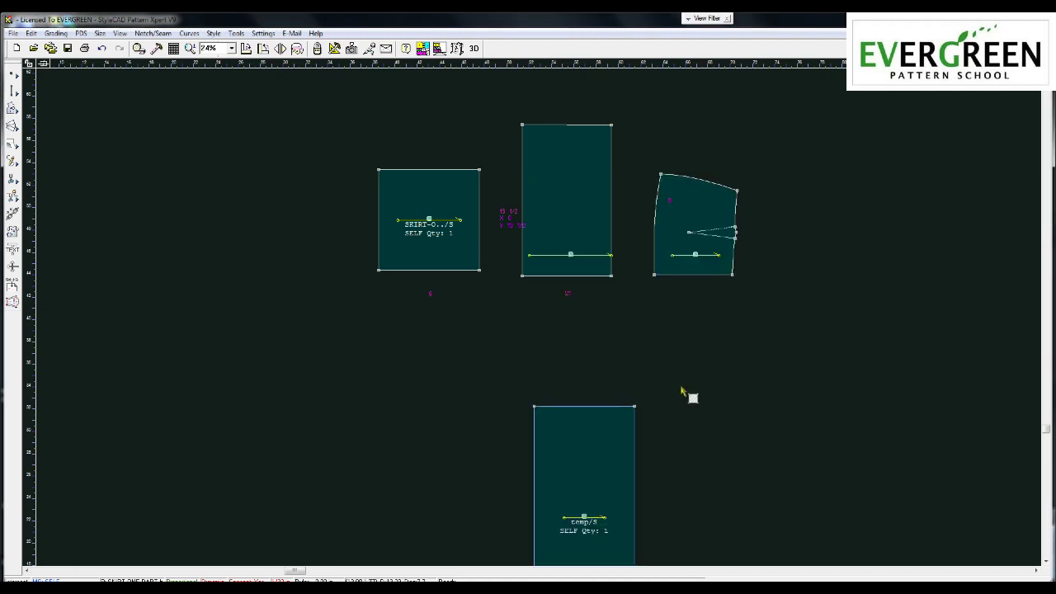
pyautogui.click(461, 211)
pyautogui.click(340, 278)
pyautogui.click(511, 389)
pyautogui.click(419, 212)
pyautogui.rightClick(452, 293)
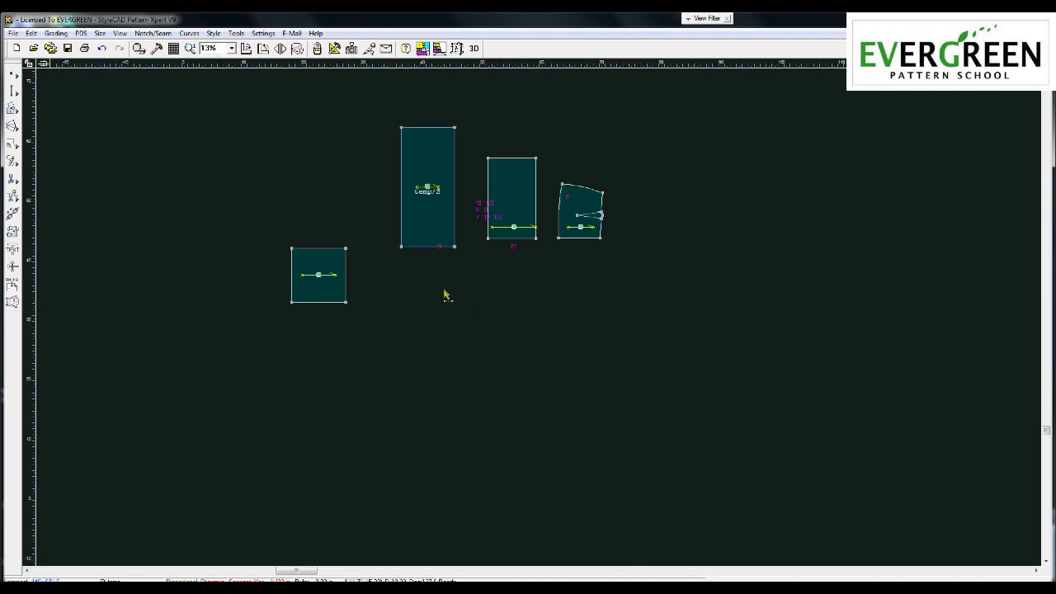
# - Delete the small square tier piece
pyautogui.rightClick(330, 264)
pyautogui.click(356, 303)
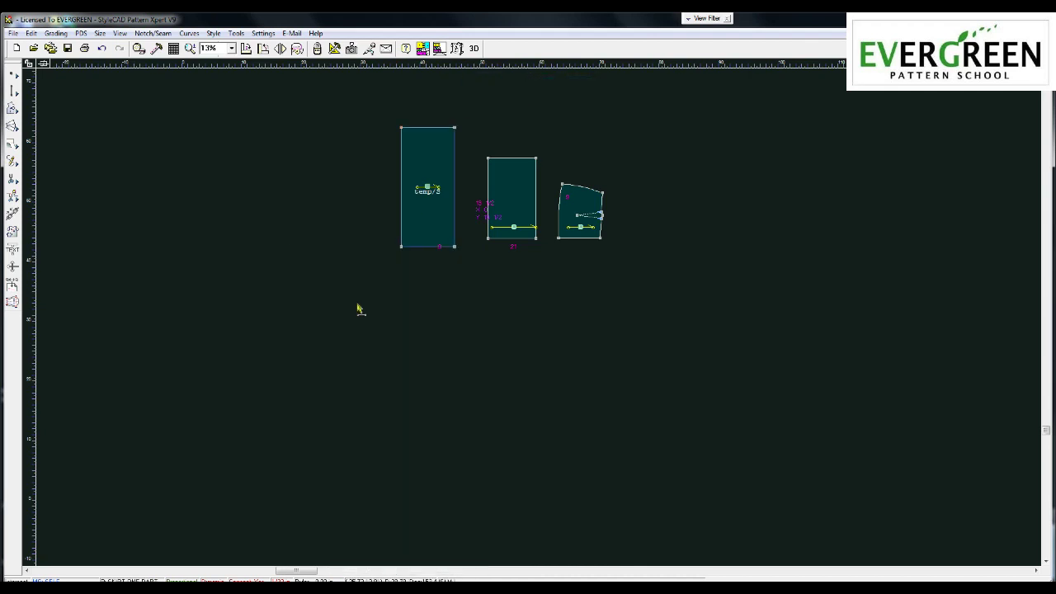
pyautogui.scroll(2, 476, 227)
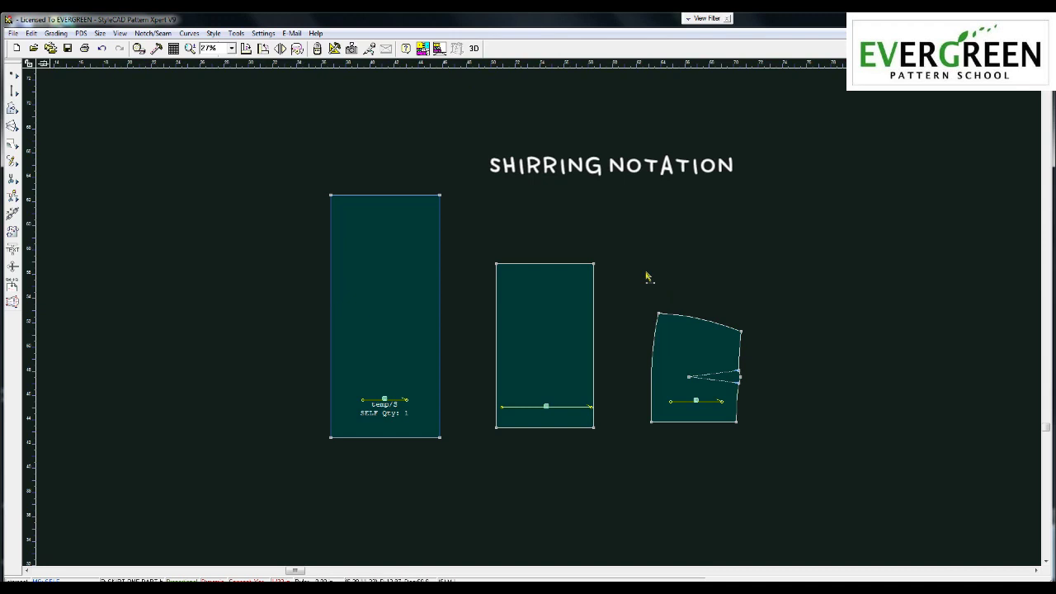
# - Draw shirring lines along the right edges of the middle tier and the long temp piece
pyautogui.click(14, 266)
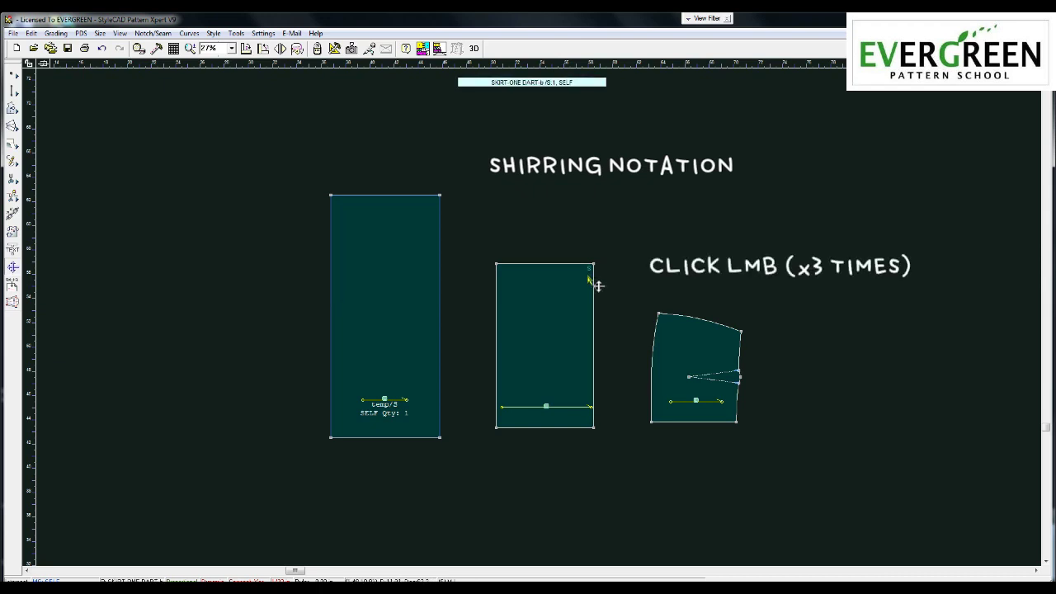
pyautogui.click(587, 295)
pyautogui.click(586, 324)
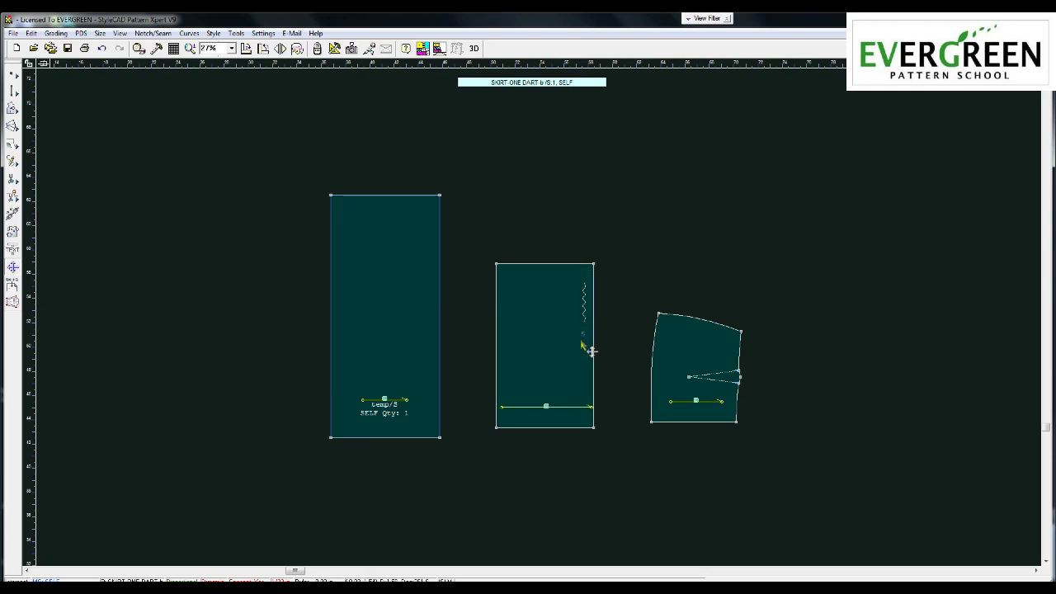
pyautogui.click(585, 345)
pyautogui.click(587, 381)
pyautogui.click(586, 389)
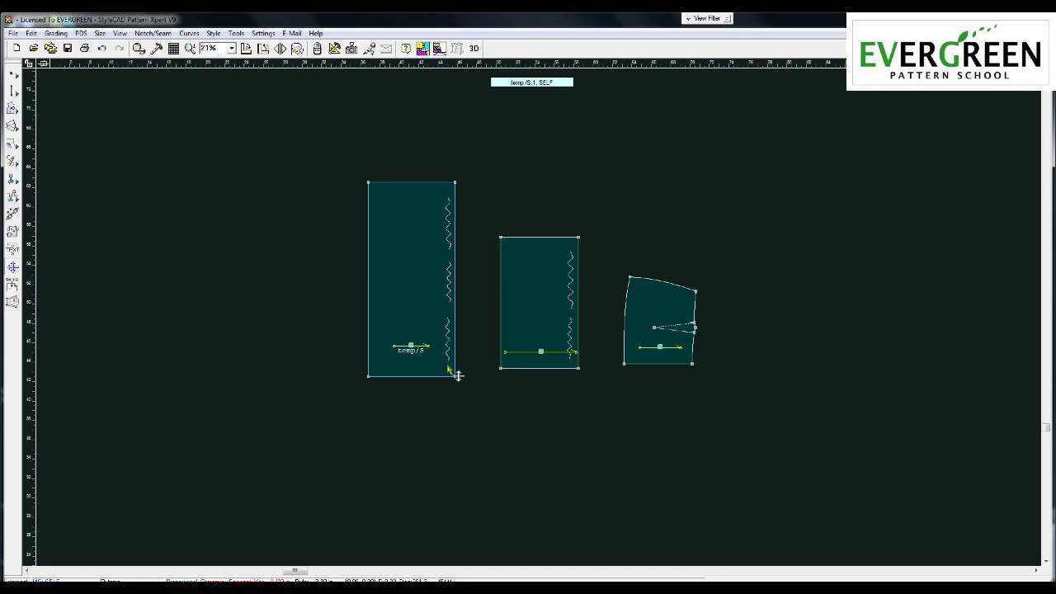
pyautogui.click(454, 361)
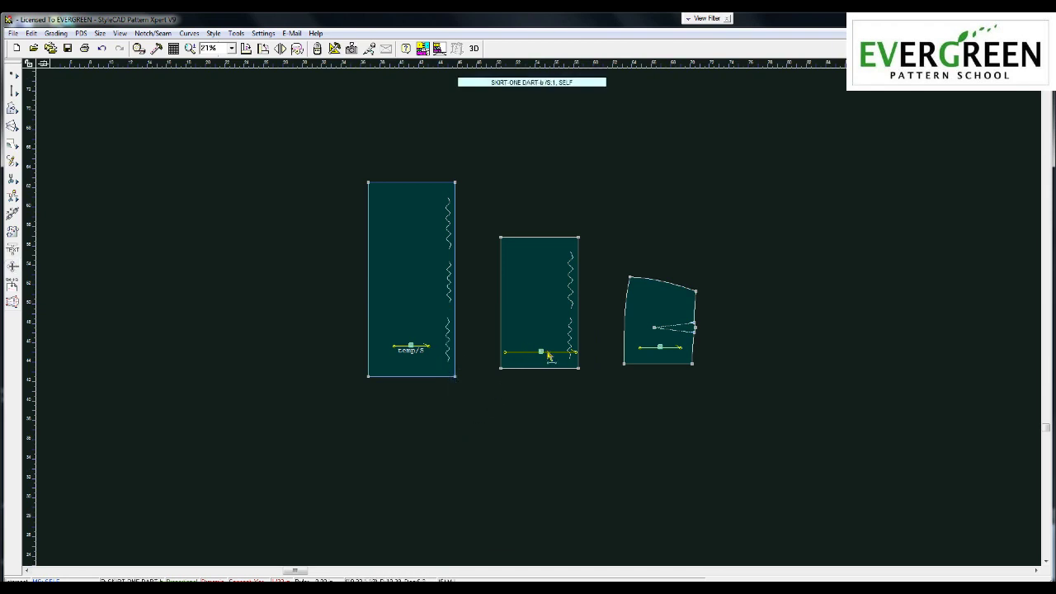
pyautogui.scroll(2, 548, 356)
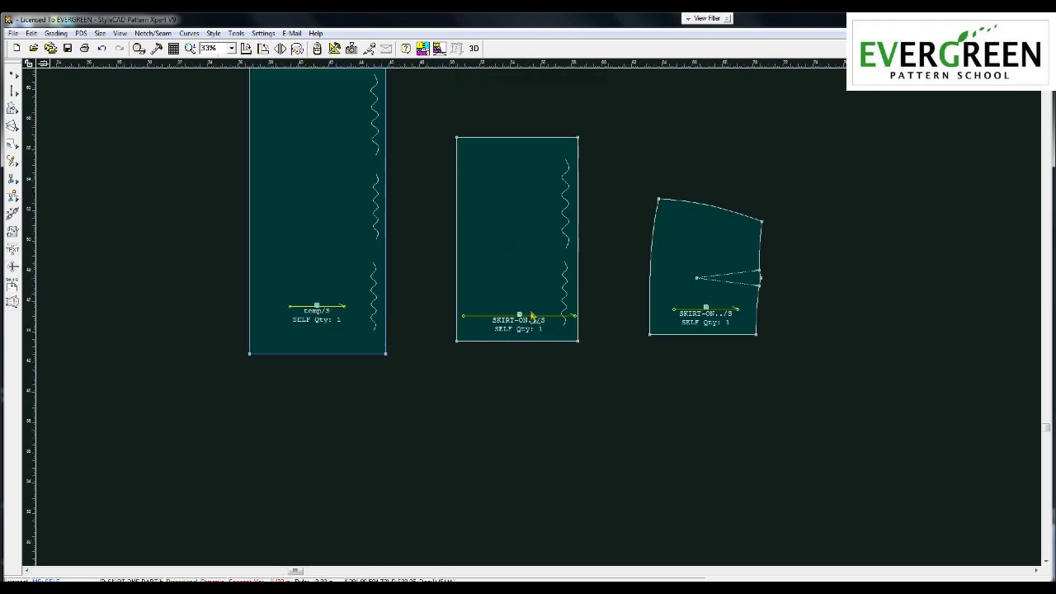
# - Make the bottom edges of the dart, middle and long pieces fold lines
pyautogui.click(709, 339)
pyautogui.click(535, 347)
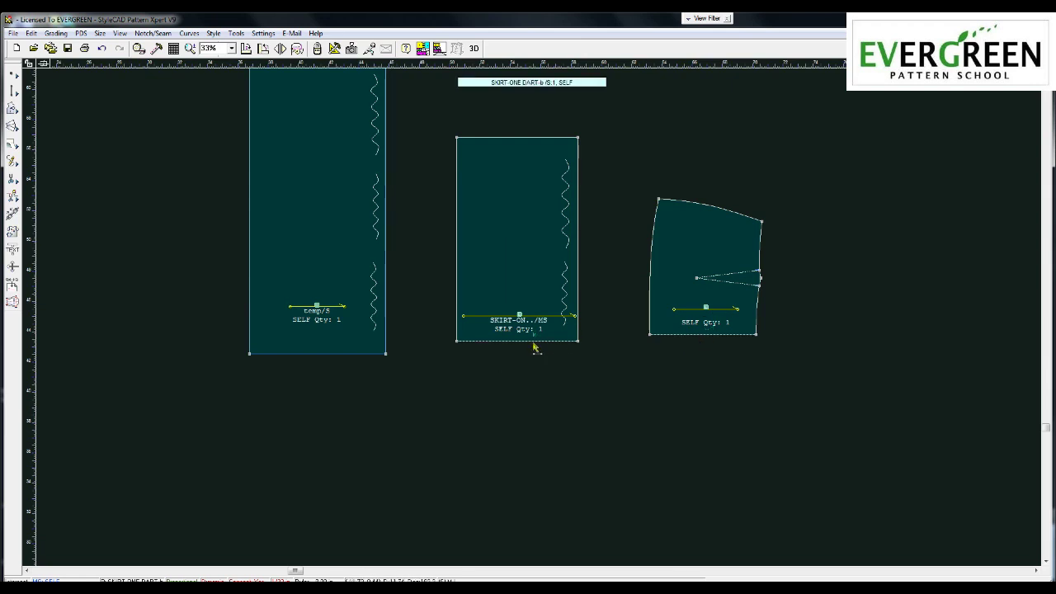
pyautogui.click(313, 360)
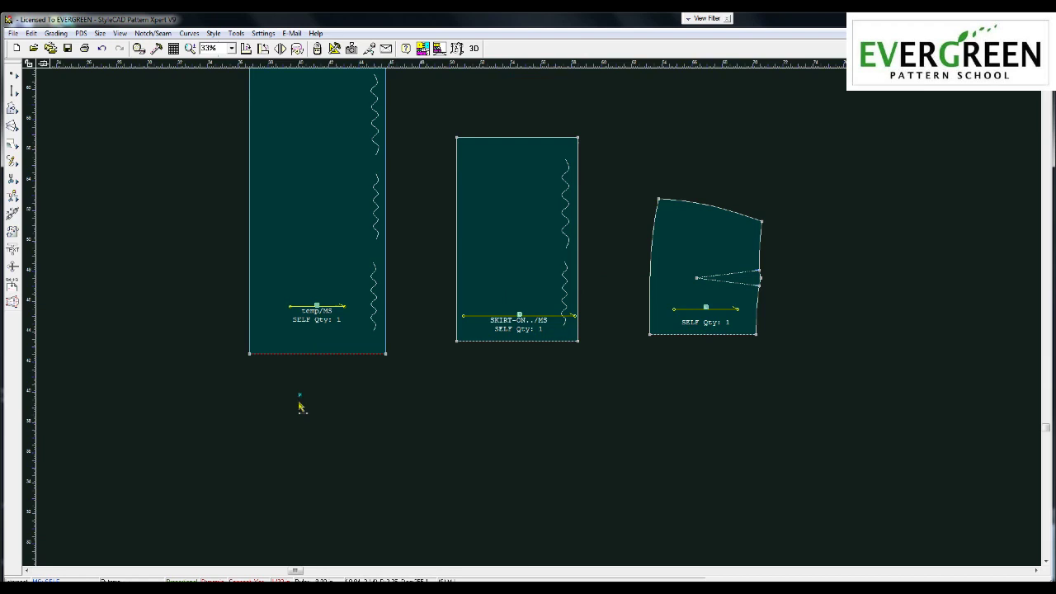
# - Add an arc mark at the centre of each piece's bottom edge
pyautogui.click(13, 268)
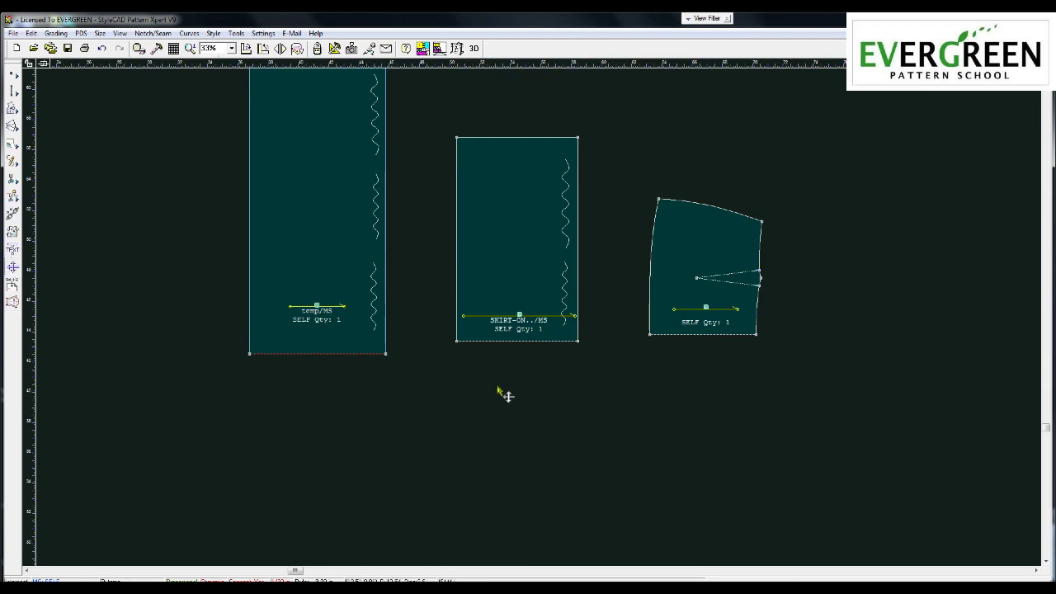
pyautogui.click(703, 333)
pyautogui.click(520, 338)
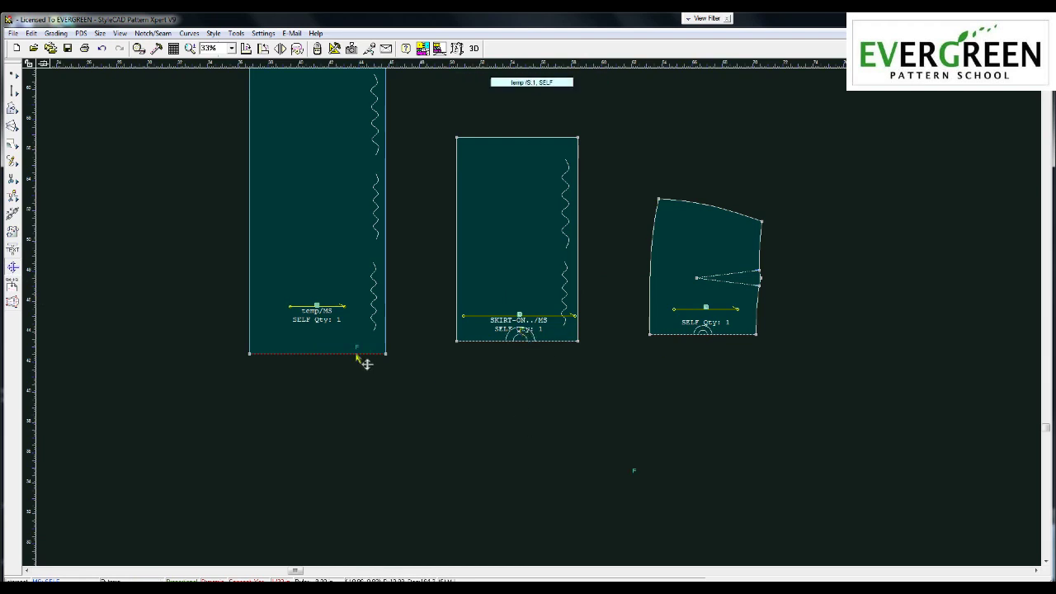
pyautogui.click(320, 353)
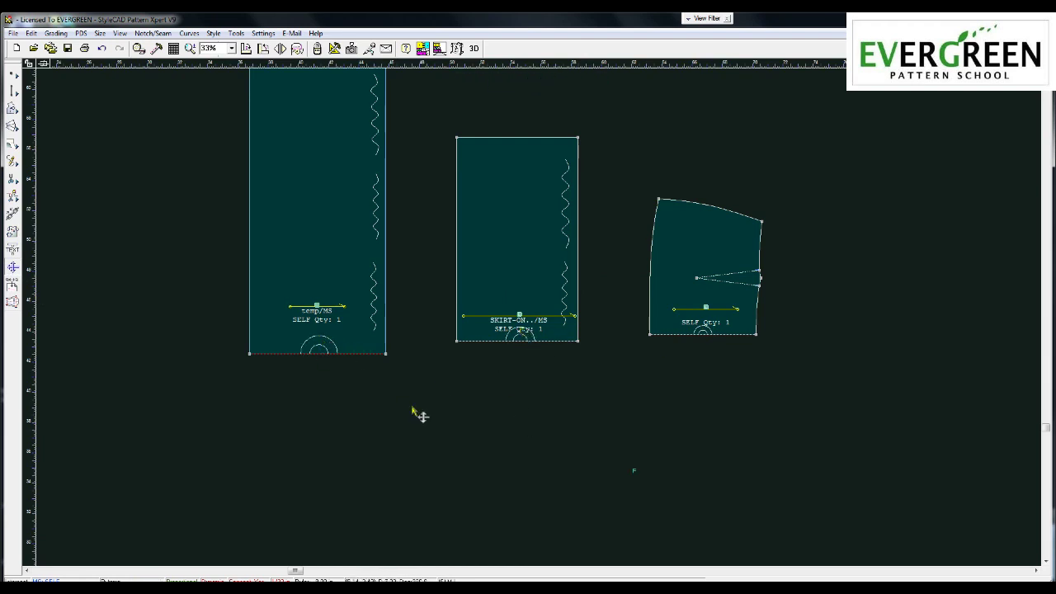
pyautogui.scroll(-1, 532, 313)
pyautogui.scroll(-1, 545, 313)
pyautogui.scroll(-1, 544, 314)
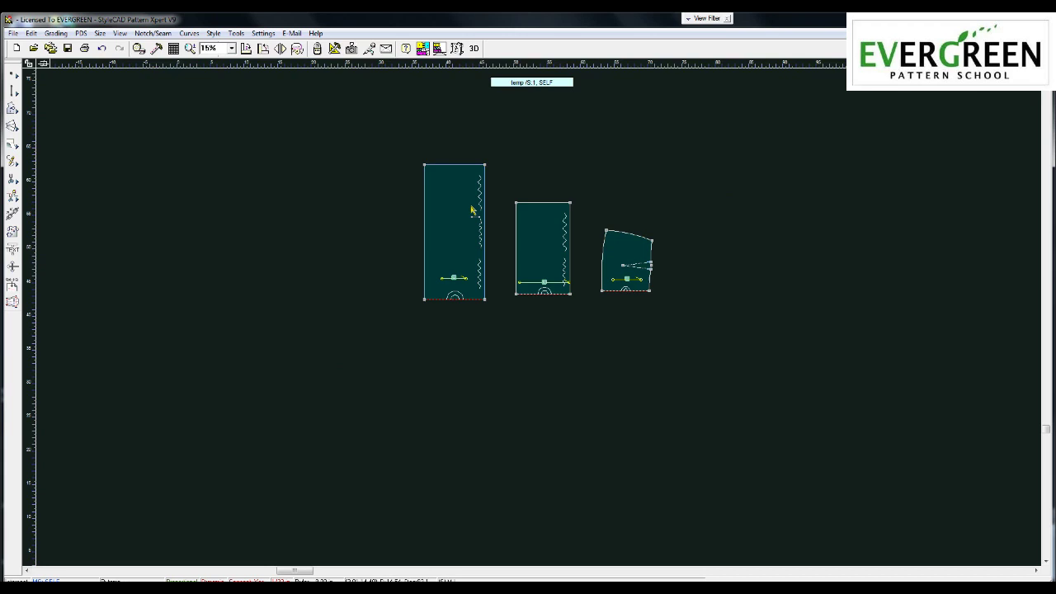
# - Copy and paste the long, middle and dart pieces, then arrange the copies in a row below
pyautogui.moveTo(401, 130); pyautogui.dragTo(701, 347)
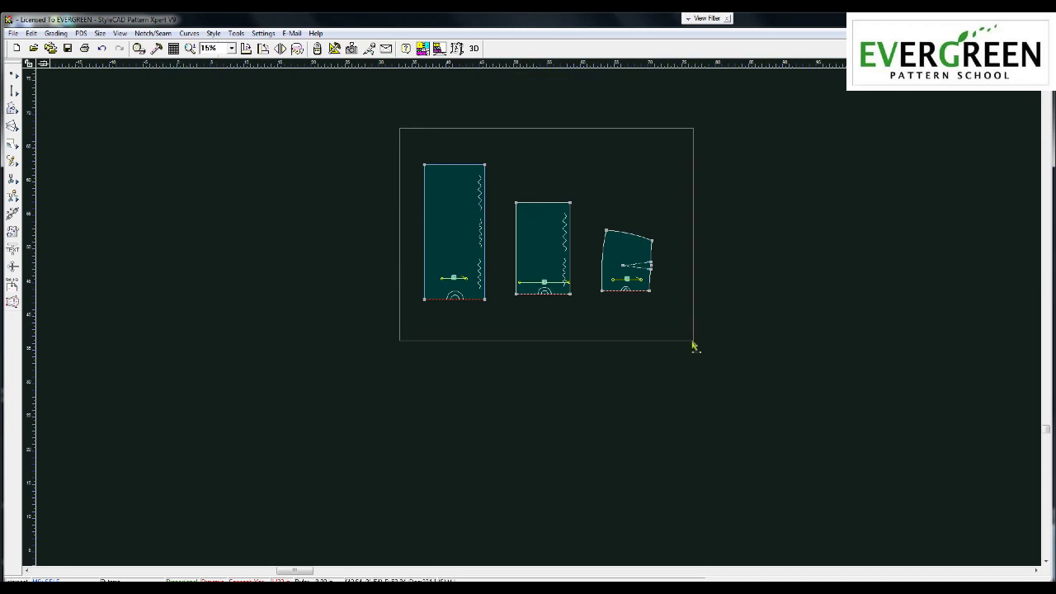
pyautogui.hotkey('ctrl', 'c')
pyautogui.hotkey('ctrl', 'v')
pyautogui.moveTo(637, 374)
pyautogui.mouseDown()
pyautogui.moveTo(528, 447)
pyautogui.moveTo(462, 452)
pyautogui.mouseUp()
pyautogui.moveTo(730, 391)
pyautogui.mouseDown()
pyautogui.moveTo(568, 448)
pyautogui.moveTo(569, 476)
pyautogui.mouseUp()
pyautogui.moveTo(799, 407)
pyautogui.mouseDown()
pyautogui.moveTo(674, 484)
pyautogui.moveTo(644, 490)
pyautogui.mouseUp()
pyautogui.scroll(2, 529, 314)
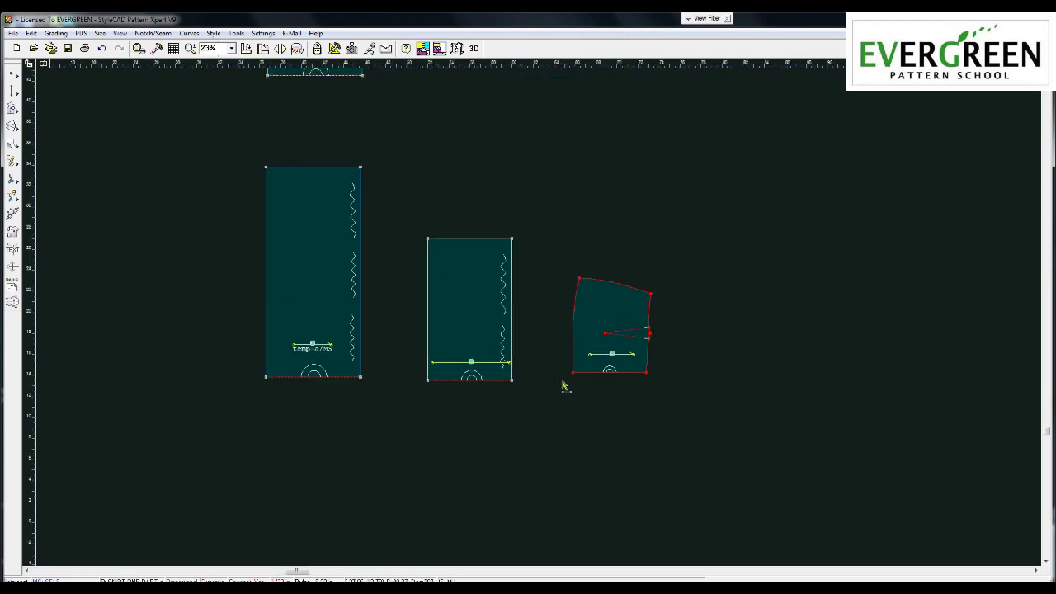
pyautogui.scroll(1, 569, 363)
pyautogui.scroll(3, 582, 332)
pyautogui.click(582, 331)
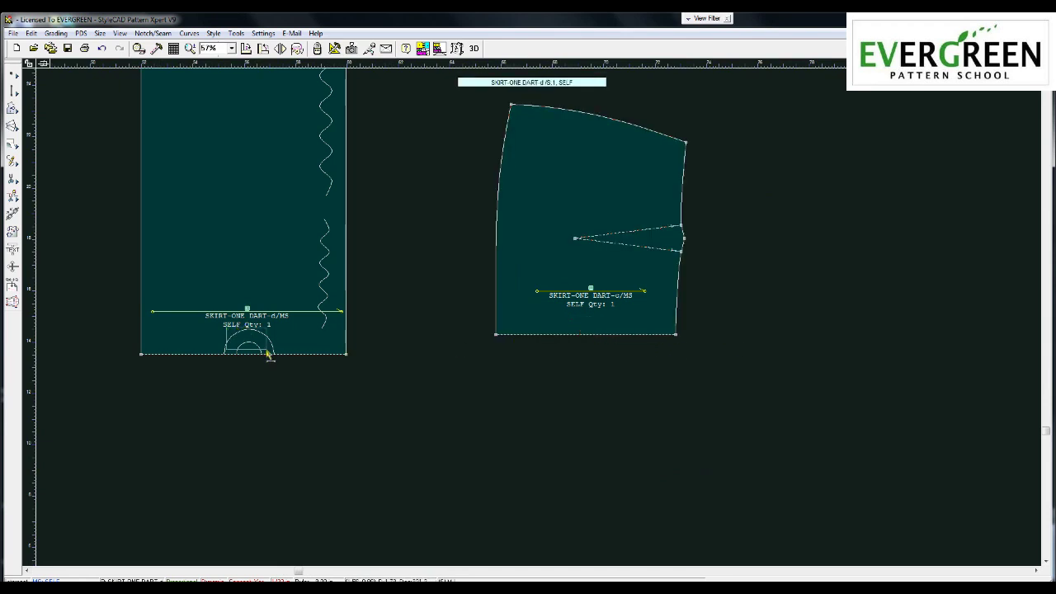
# - Name the long copy temp-a, show the middle piece's name label, and fit both rows in view
pyautogui.click(231, 348)
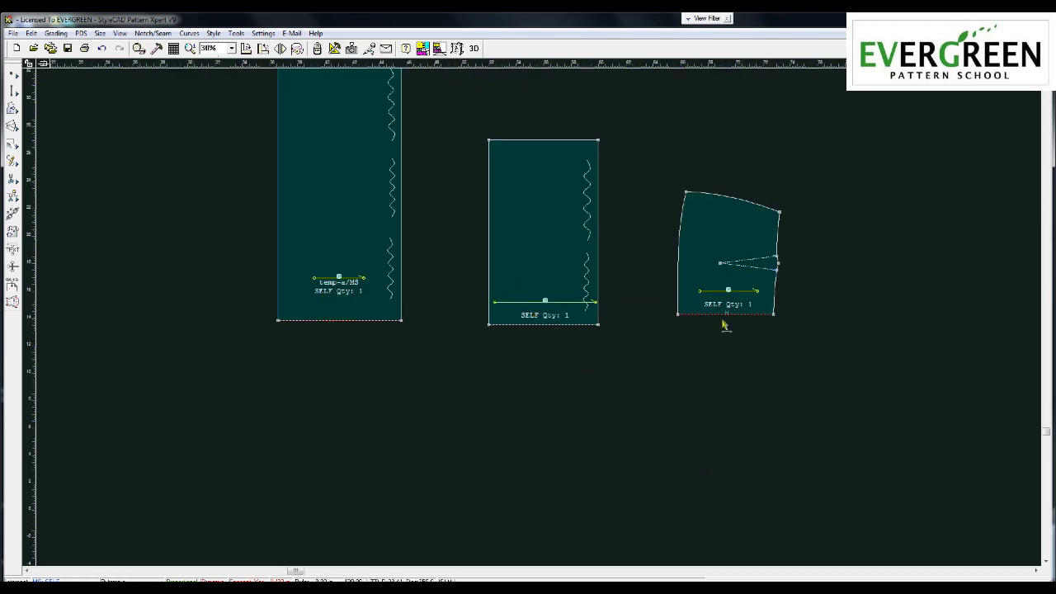
pyautogui.click(551, 327)
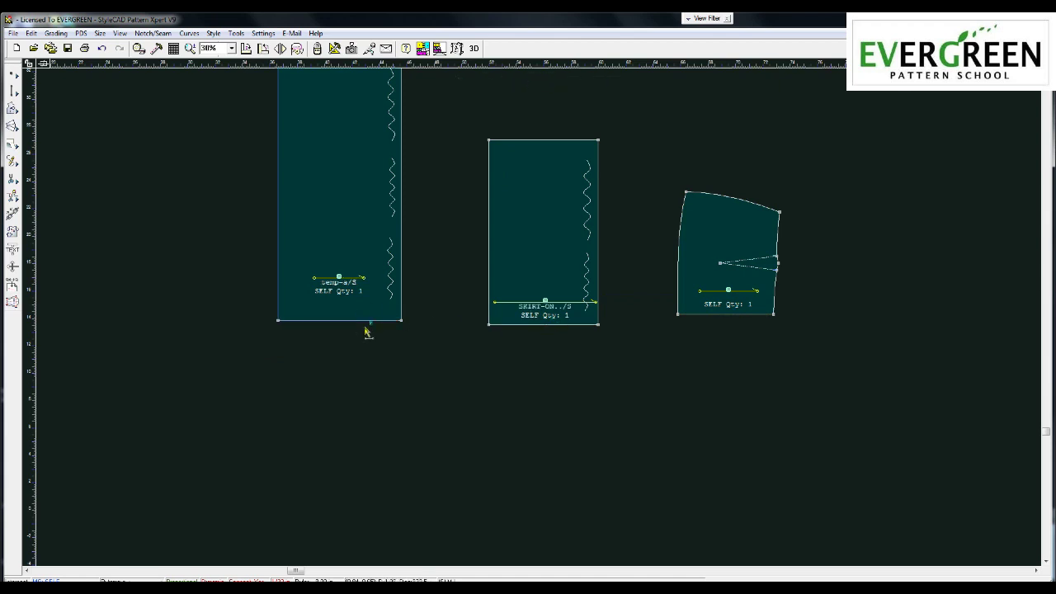
pyautogui.click(544, 323)
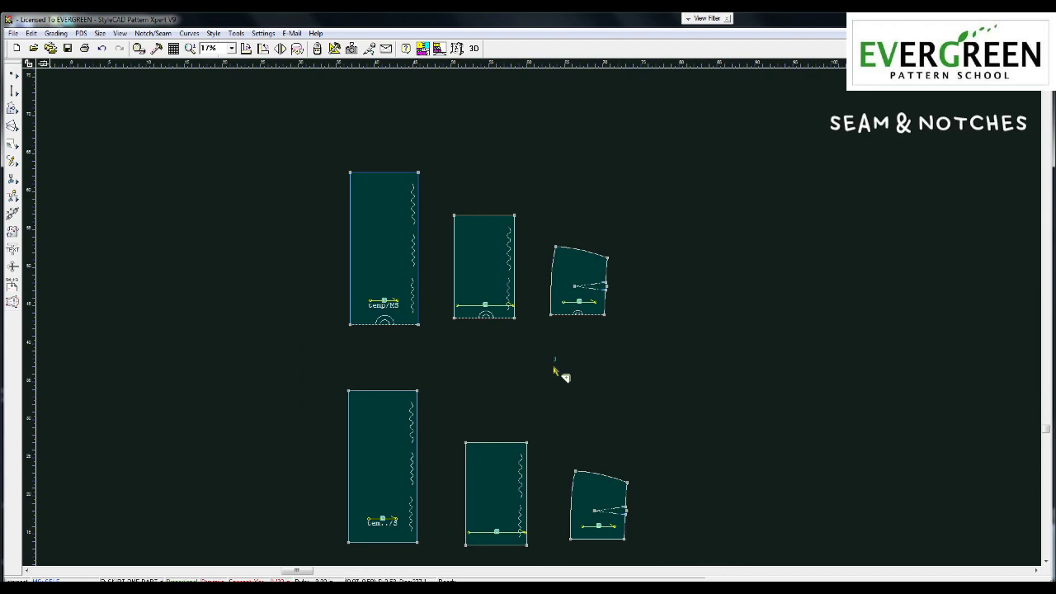
# - Apply seam allowance to both dart pieces, both middle pieces and both long pieces
pyautogui.click(614, 301)
pyautogui.click(626, 509)
pyautogui.moveTo(539, 232); pyautogui.dragTo(575, 274)
pyautogui.moveTo(443, 203); pyautogui.dragTo(534, 280)
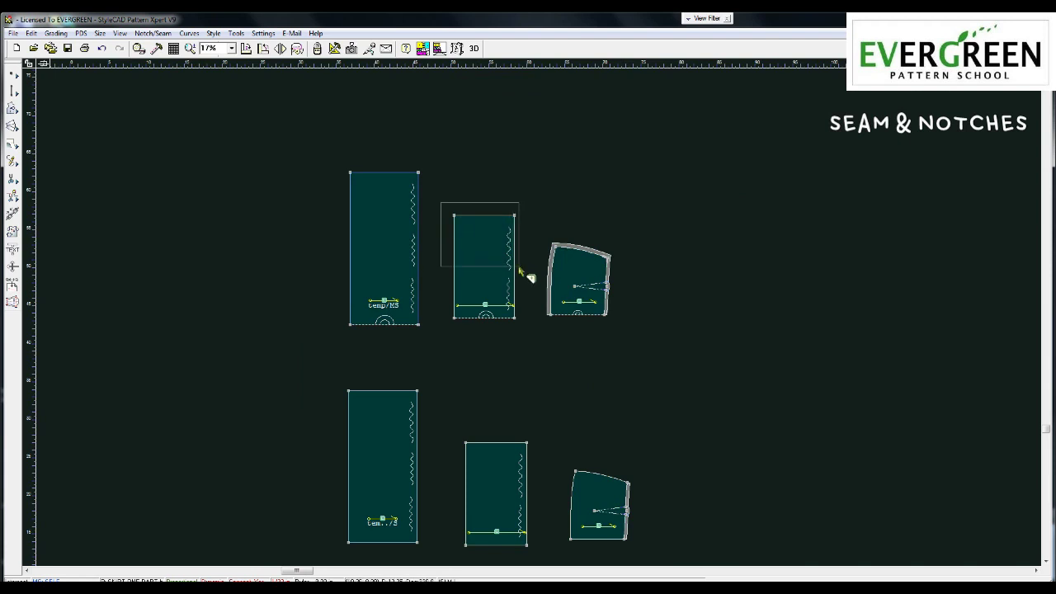
pyautogui.moveTo(389, 149); pyautogui.dragTo(454, 286)
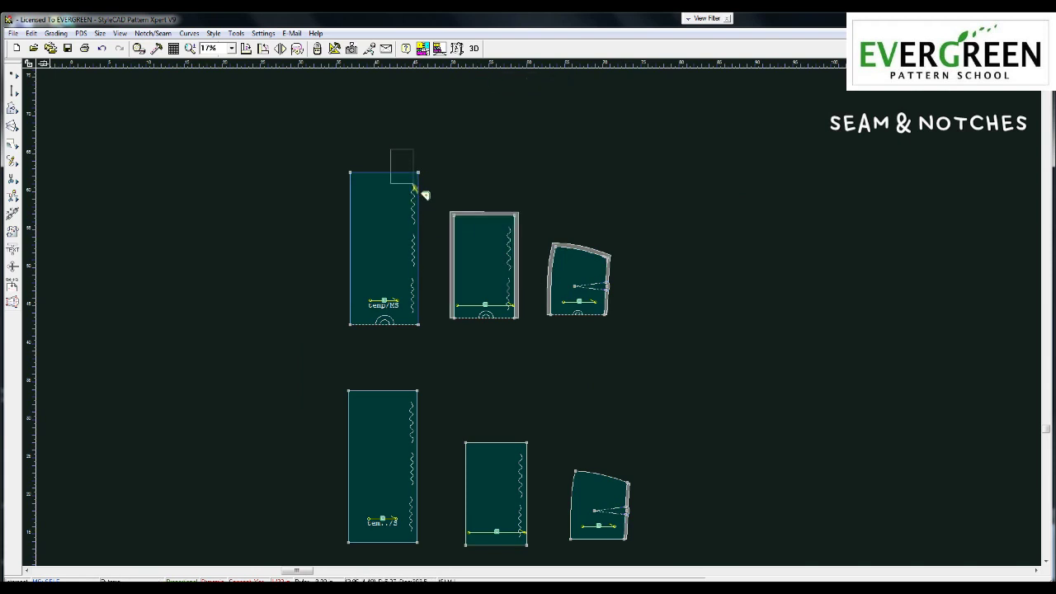
pyautogui.moveTo(381, 375); pyautogui.dragTo(435, 561)
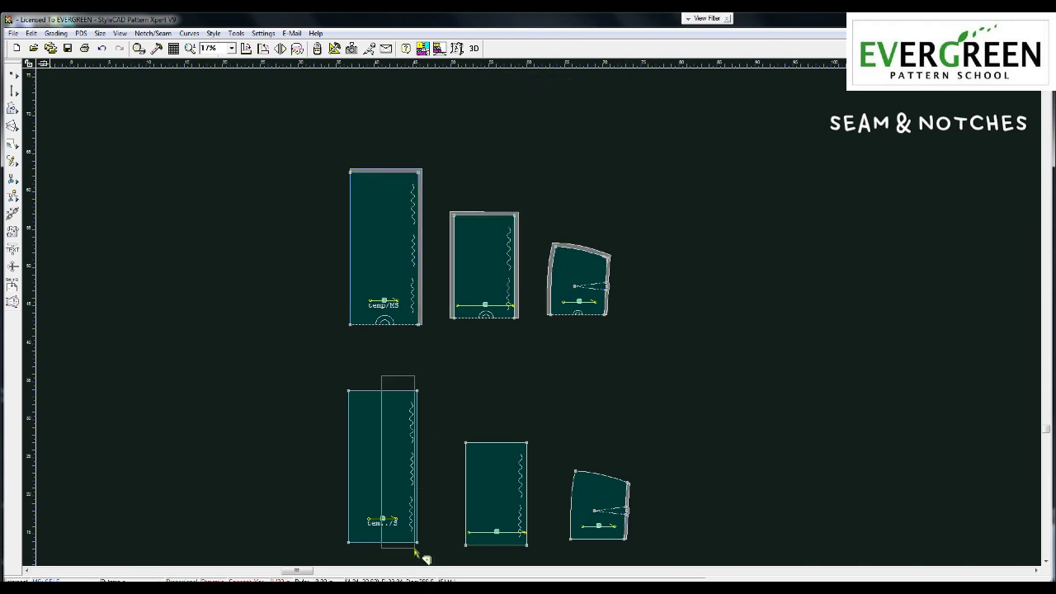
pyautogui.moveTo(456, 427)
pyautogui.mouseDown()
pyautogui.moveTo(552, 561)
pyautogui.moveTo(617, 567)
pyautogui.mouseUp()
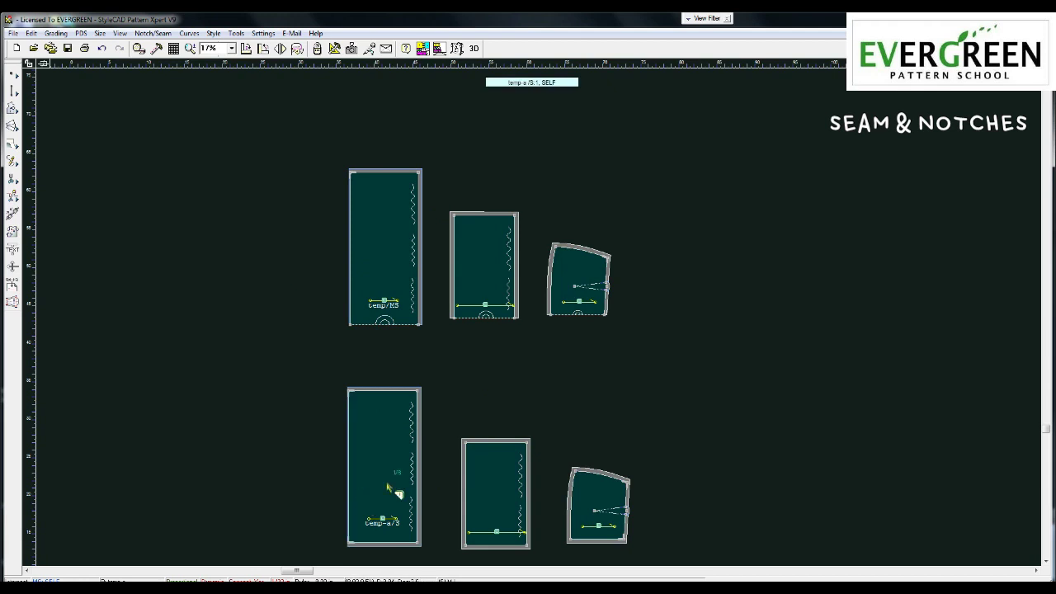
# - Zoom in and select the corner points along the dart piece's bottom edge
pyautogui.scroll(1, 533, 379)
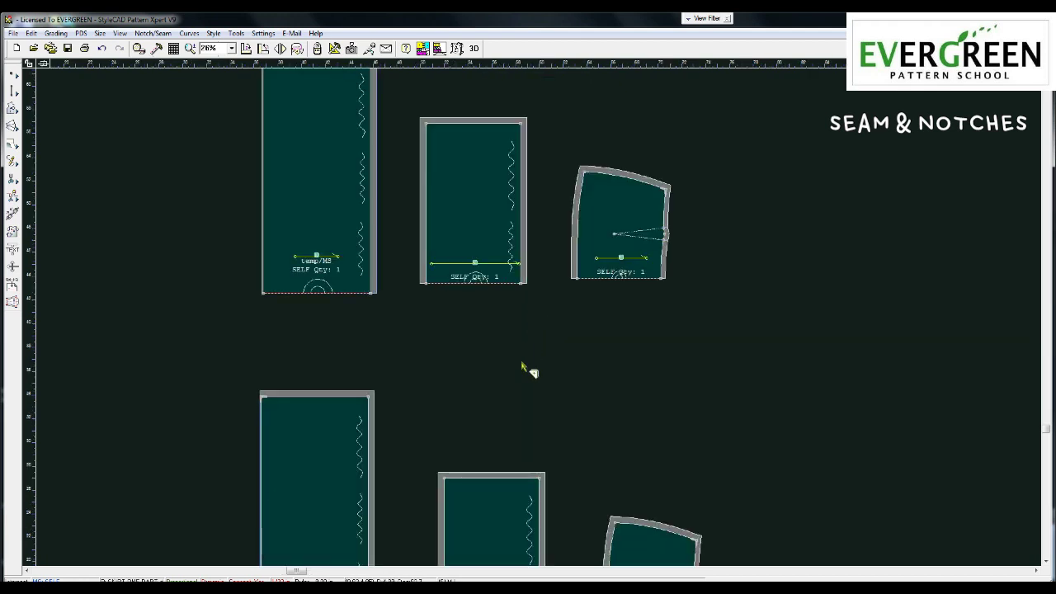
pyautogui.scroll(2, 533, 318)
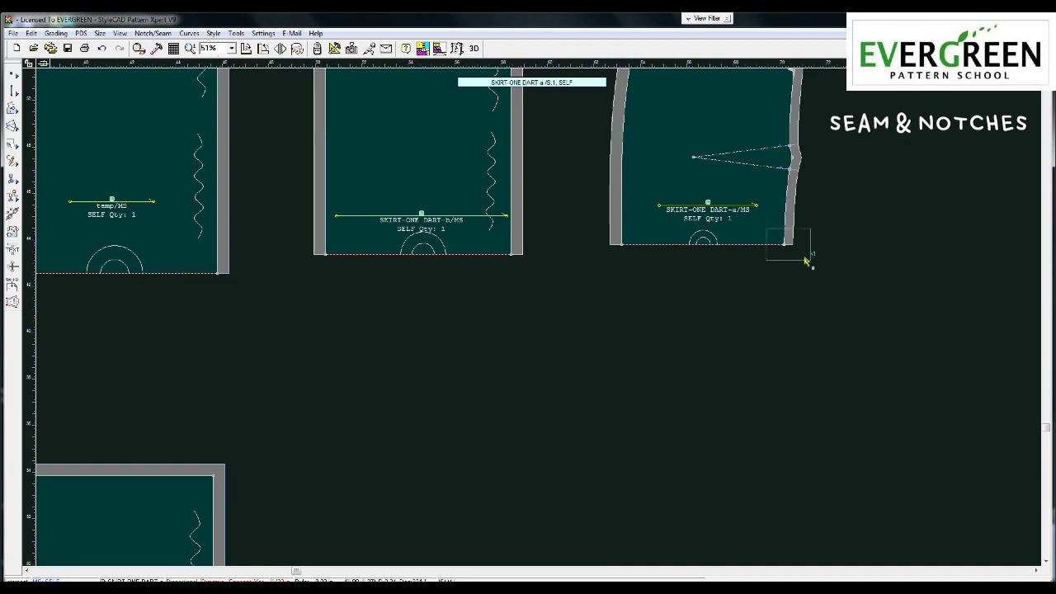
pyautogui.moveTo(492, 231); pyautogui.dragTo(652, 289)
pyautogui.click(322, 294)
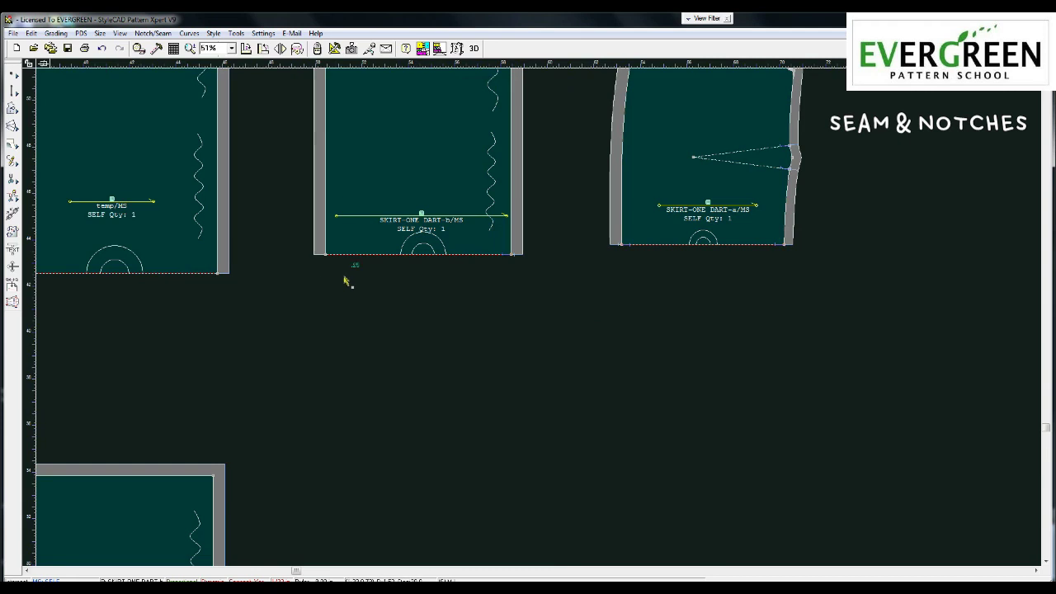
pyautogui.scroll(3, 511, 313)
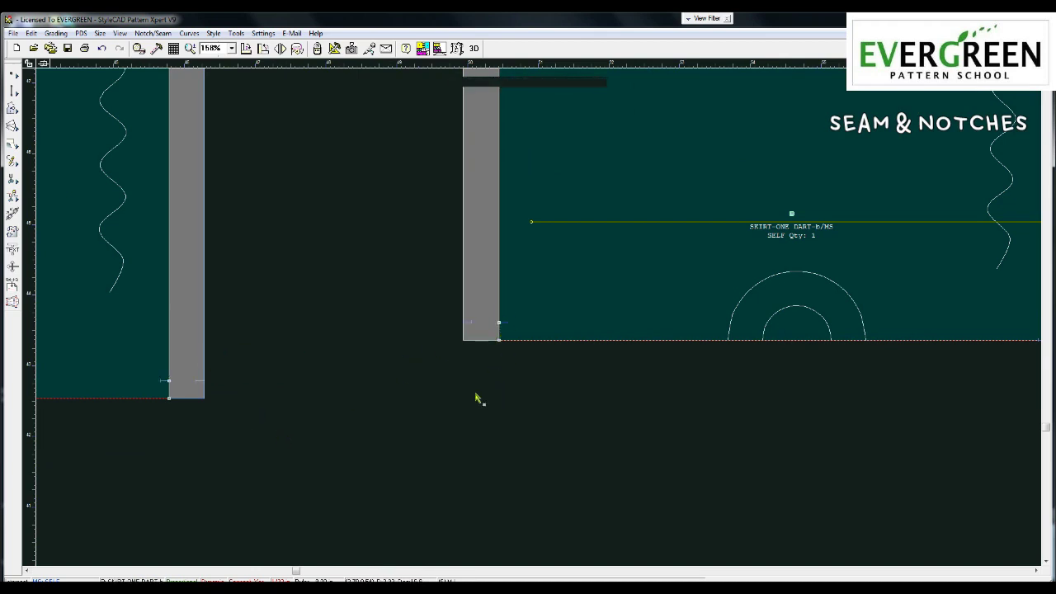
pyautogui.scroll(-3, 435, 311)
pyautogui.scroll(-2, 533, 314)
pyautogui.scroll(-2, 542, 309)
pyautogui.scroll(-2, 535, 313)
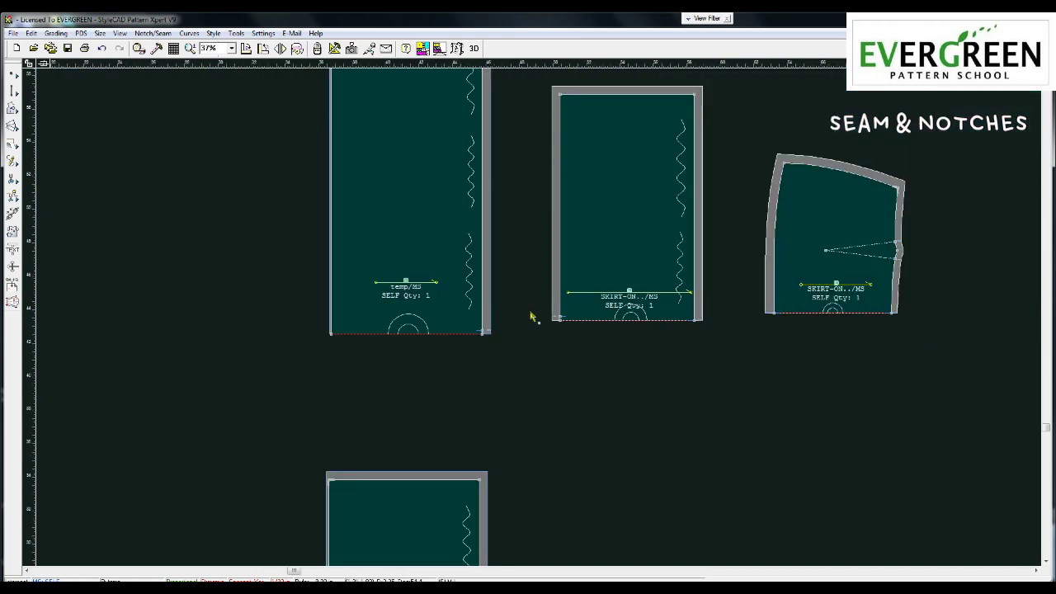
pyautogui.scroll(-2, 602, 366)
# - Adjust the front dart piece's bottom-right seam corner point and bring up the piece's options
pyautogui.click(605, 367)
pyautogui.scroll(2, 578, 362)
pyautogui.scroll(3, 577, 363)
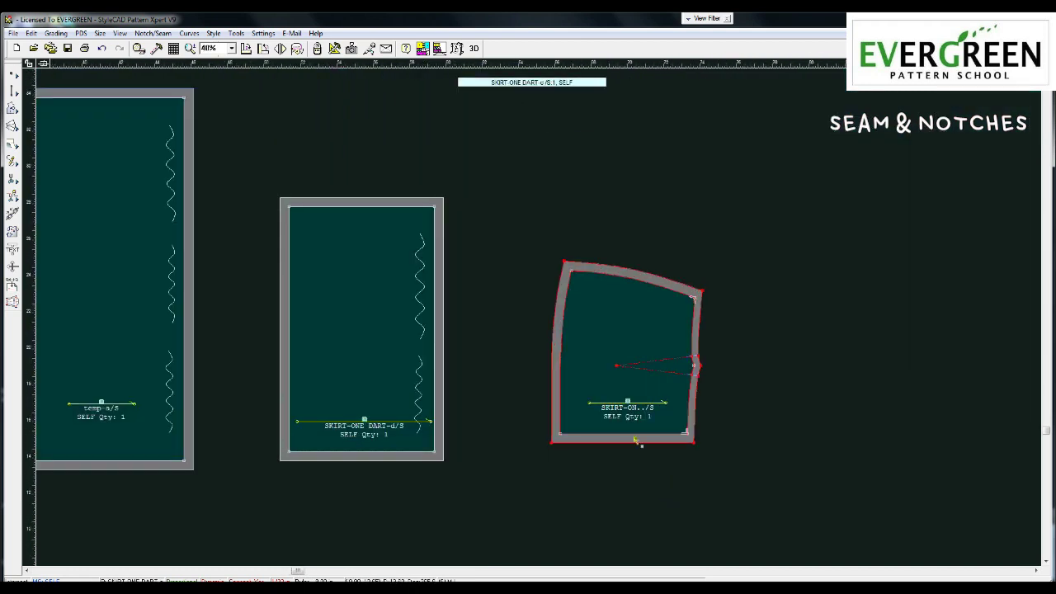
pyautogui.scroll(2, 610, 413)
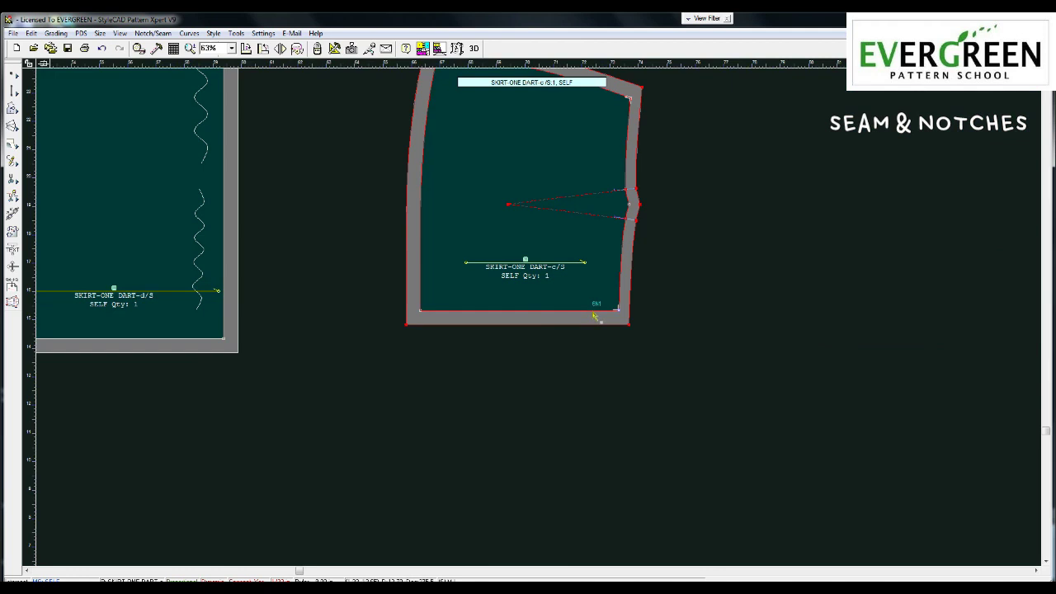
pyautogui.click(594, 366)
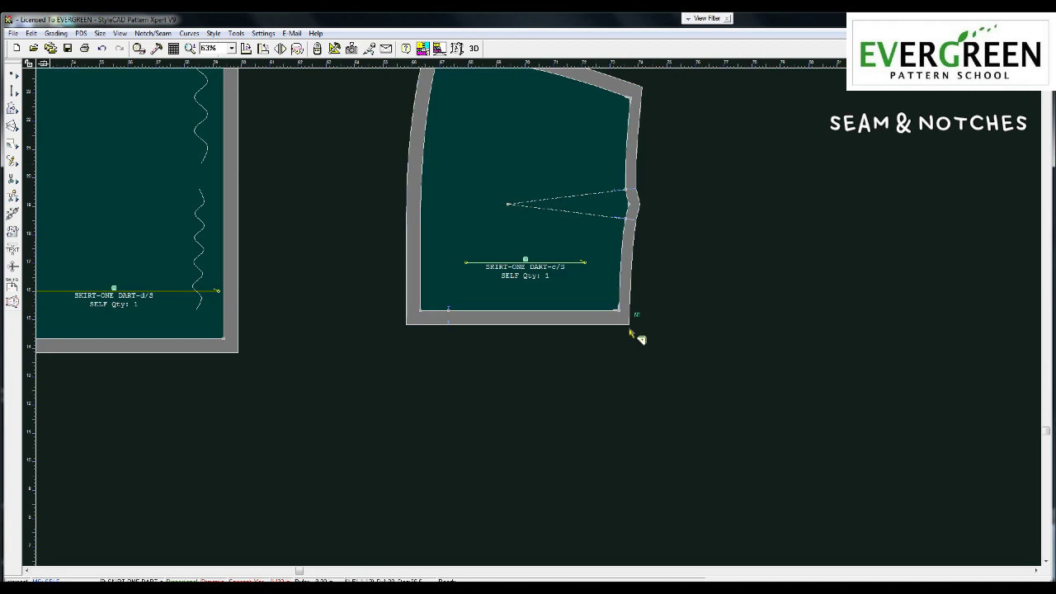
pyautogui.click(603, 311)
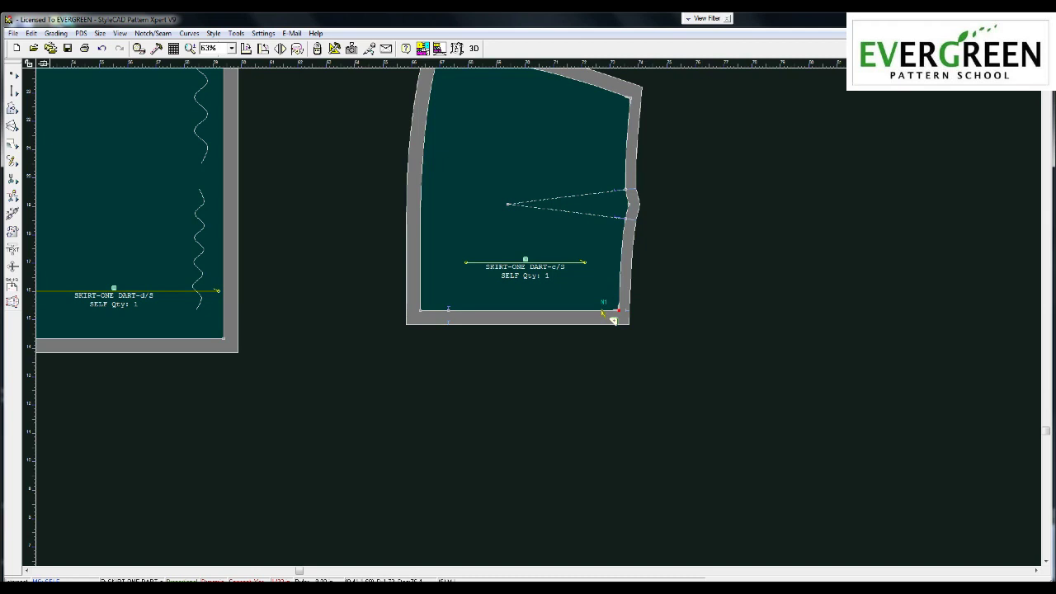
pyautogui.scroll(-2, 537, 362)
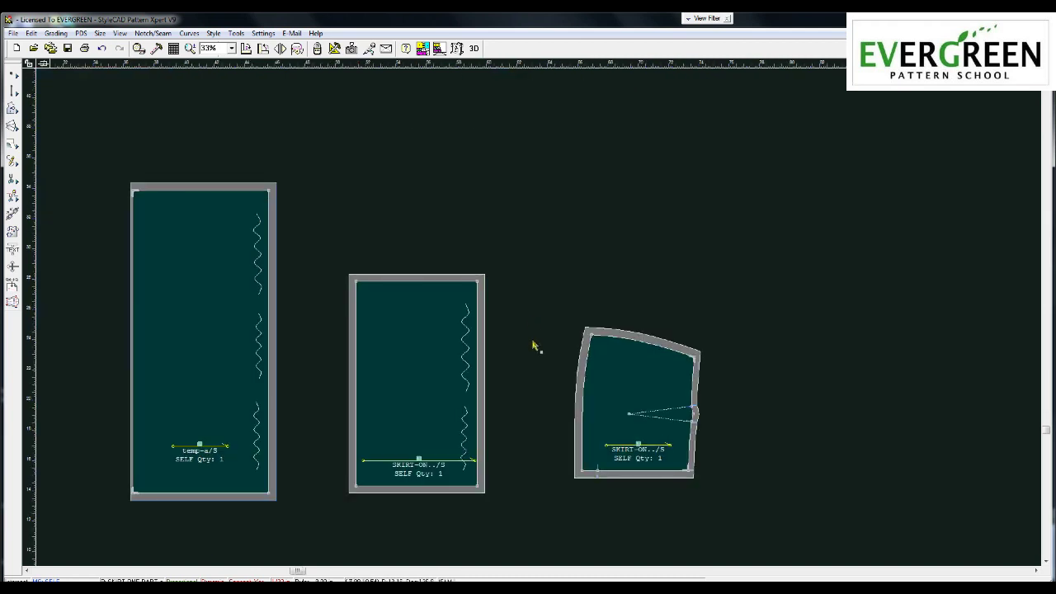
pyautogui.scroll(-2, 528, 314)
pyautogui.scroll(-1, 577, 165)
pyautogui.scroll(2, 518, 294)
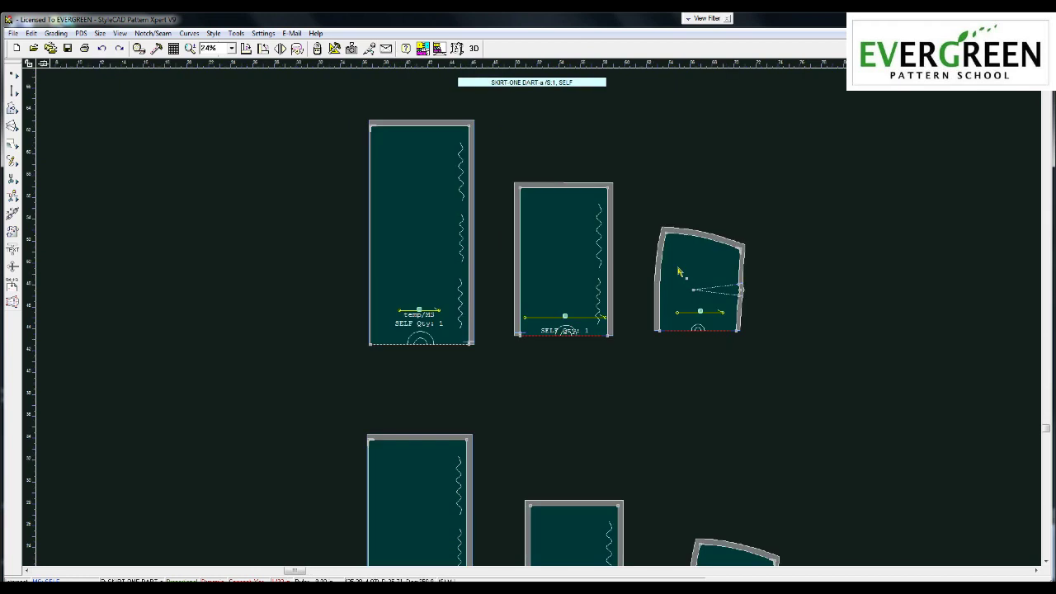
pyautogui.rightClick(678, 268)
# - Rename the three front pieces FR, FR TIER-1 and FR TIER-2 in Pattern Properties
pyautogui.click(687, 272)
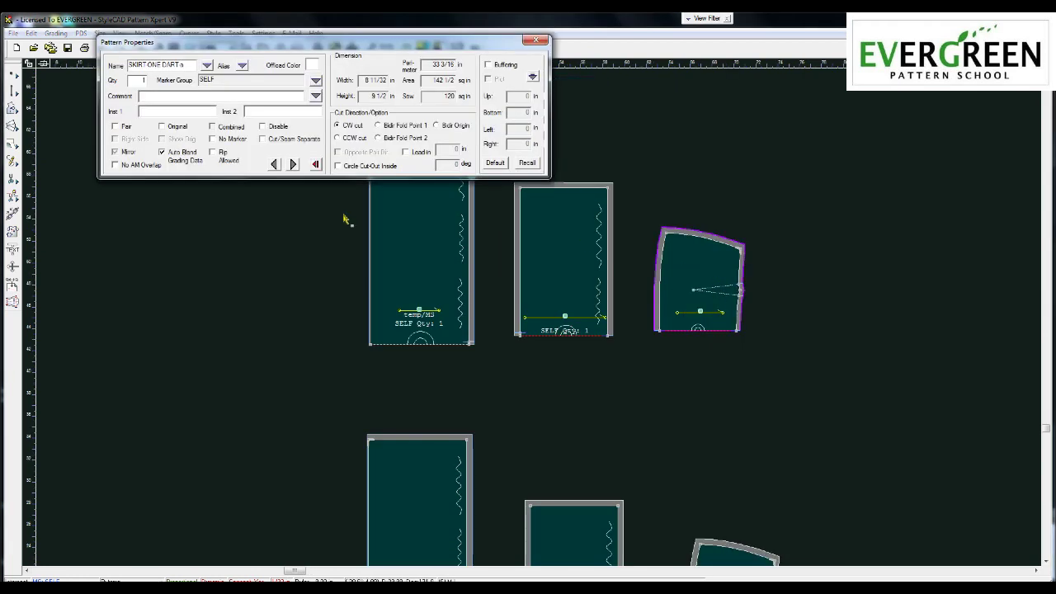
pyautogui.moveTo(183, 65); pyautogui.dragTo(129, 64)
pyautogui.press('BackSpace')
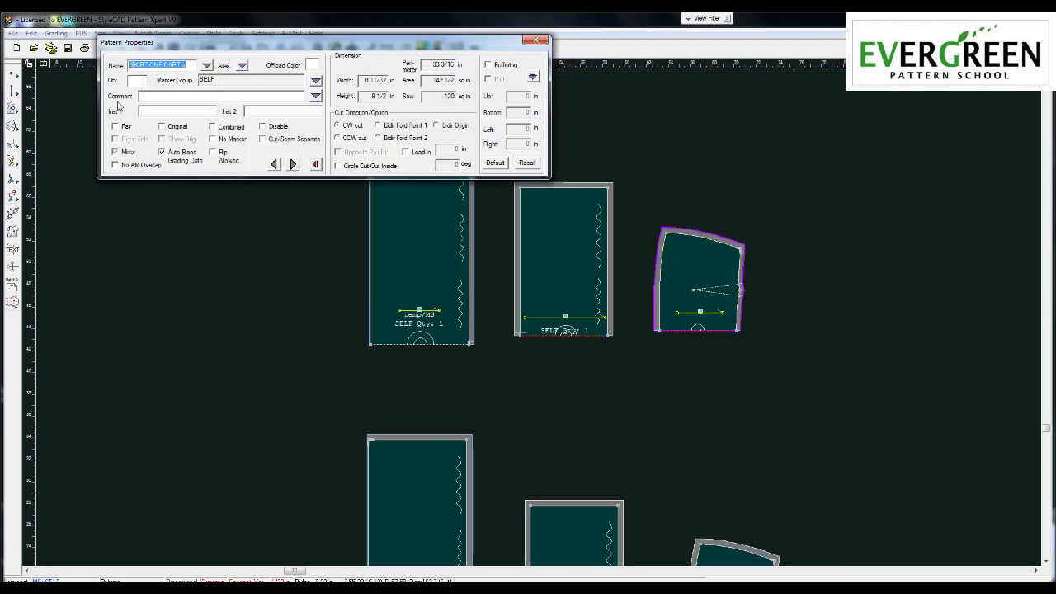
pyautogui.write('FR')
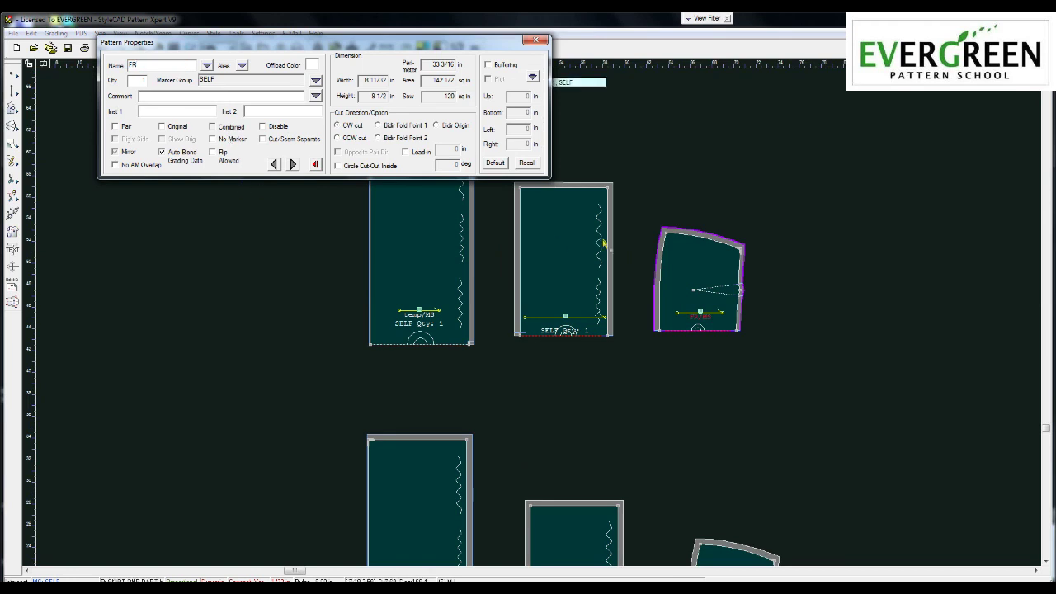
pyautogui.click(557, 244)
pyautogui.moveTo(183, 65); pyautogui.dragTo(130, 64)
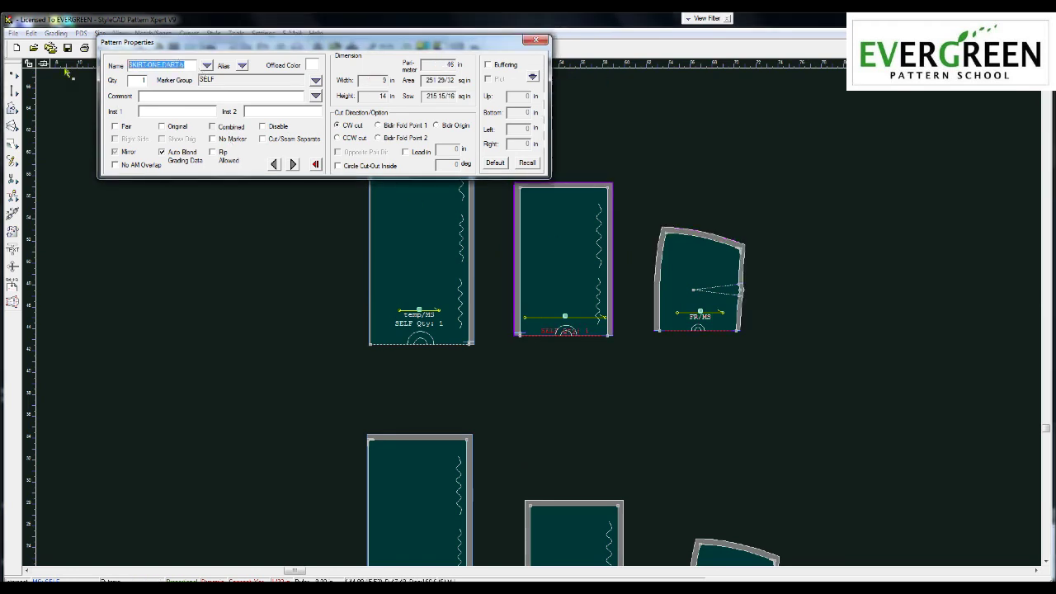
pyautogui.write('FR TIER 1')
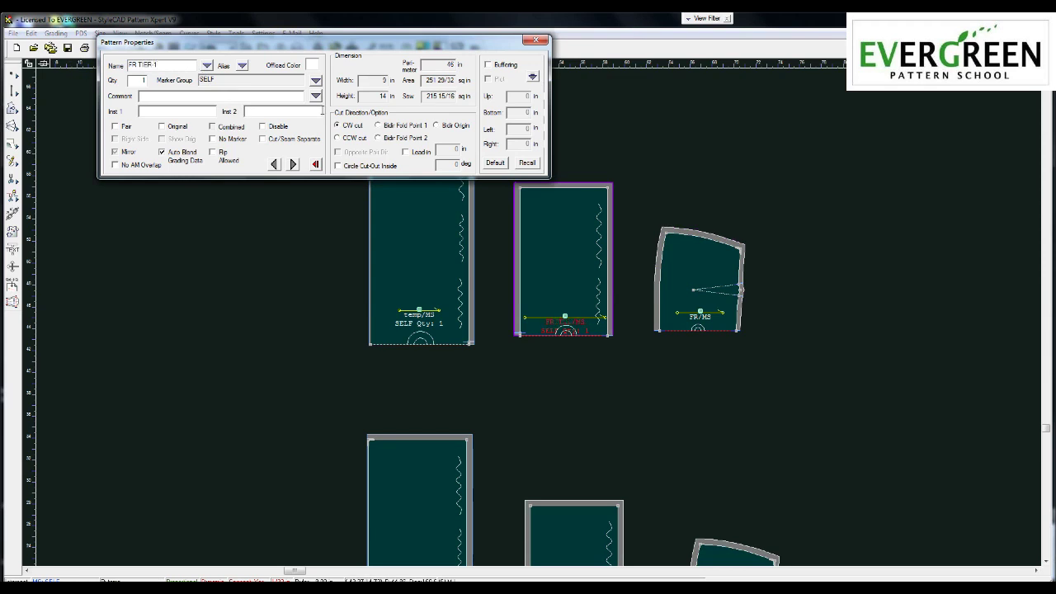
pyautogui.click(425, 236)
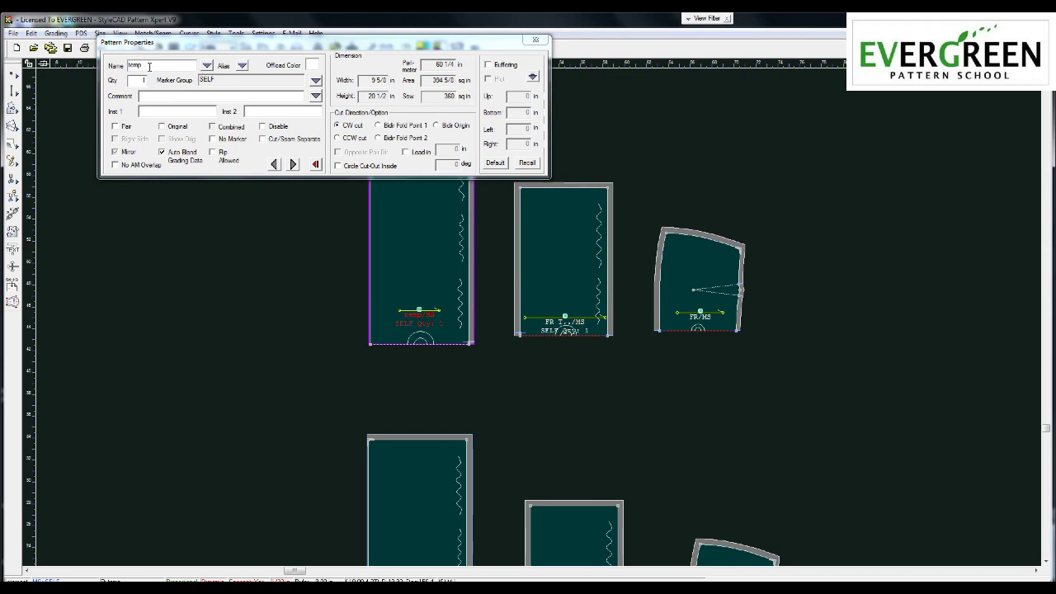
pyautogui.moveTo(150, 66); pyautogui.dragTo(68, 80)
pyautogui.write('FR TIER 2')
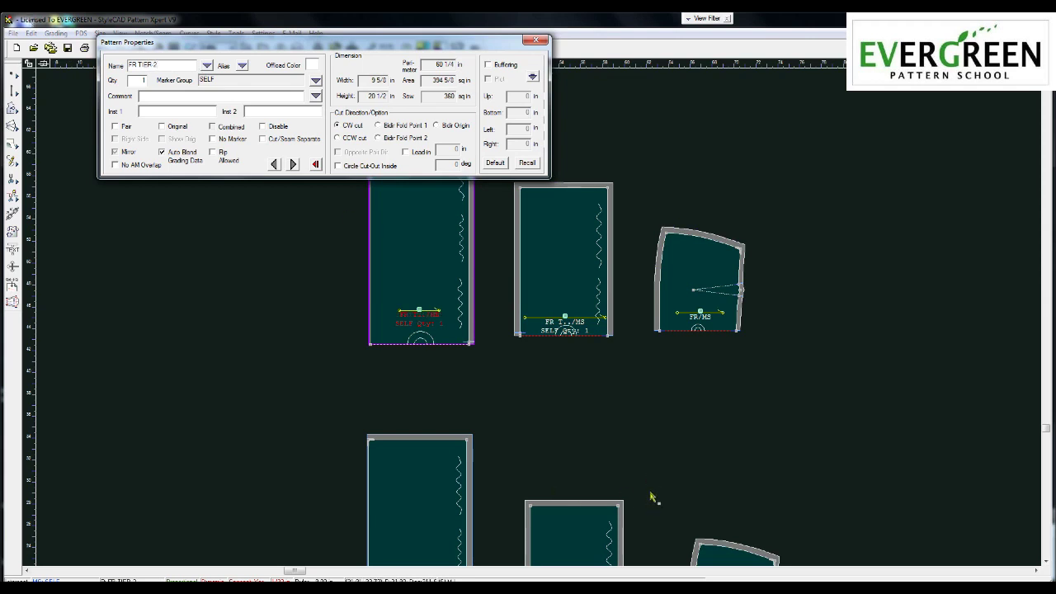
# - Give the three back pieces BK names and mark the back dart piece as Pair
pyautogui.scroll(-2, 676, 486)
pyautogui.click(554, 350)
pyautogui.click(190, 68)
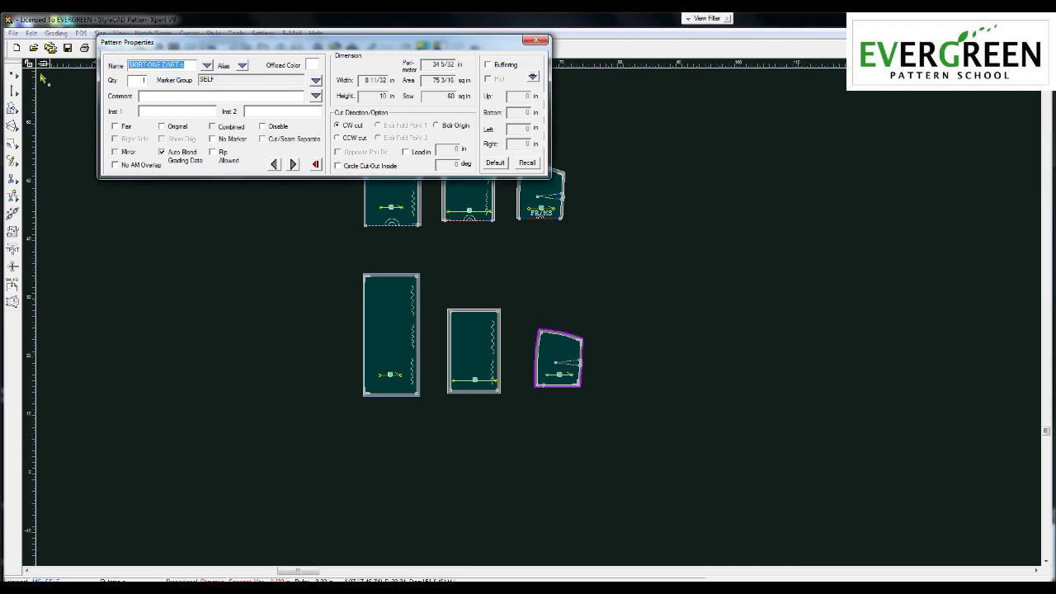
pyautogui.write('R')
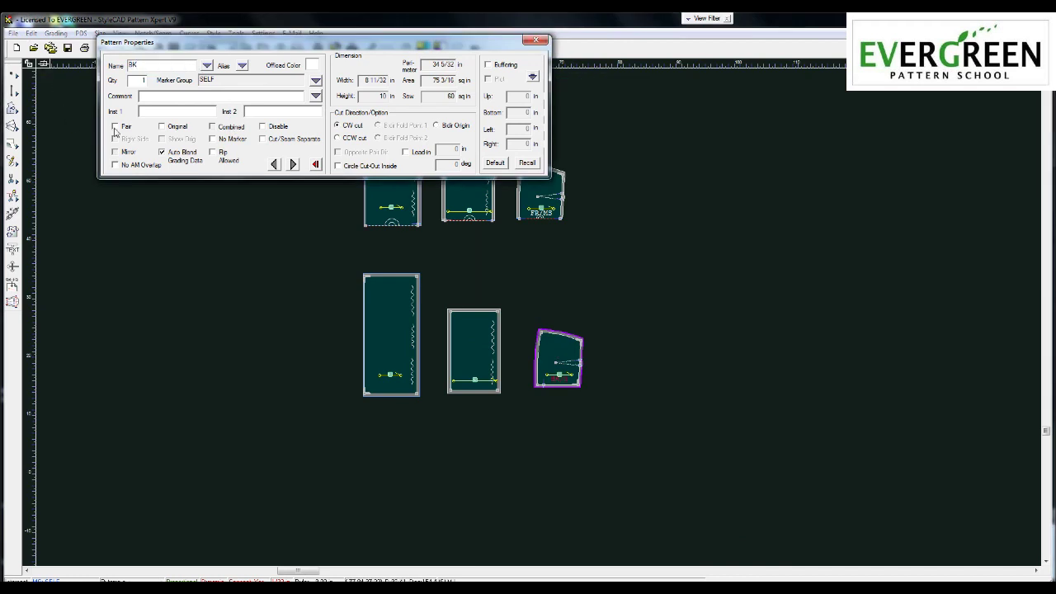
pyautogui.click(115, 126)
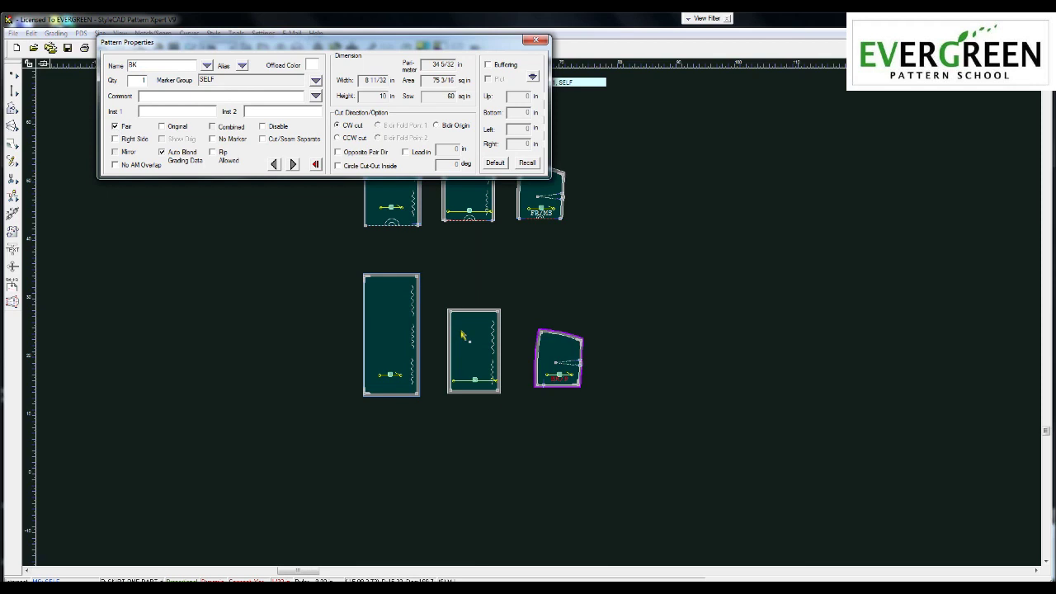
pyautogui.click(458, 334)
pyautogui.click(192, 66)
pyautogui.write('R 1')
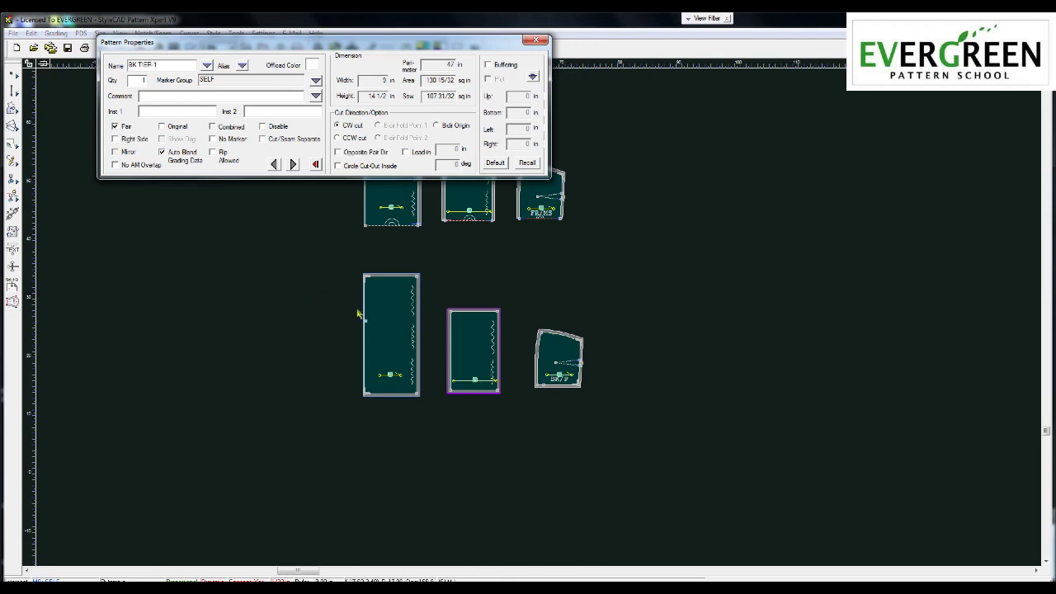
pyautogui.click(364, 313)
pyautogui.click(175, 48)
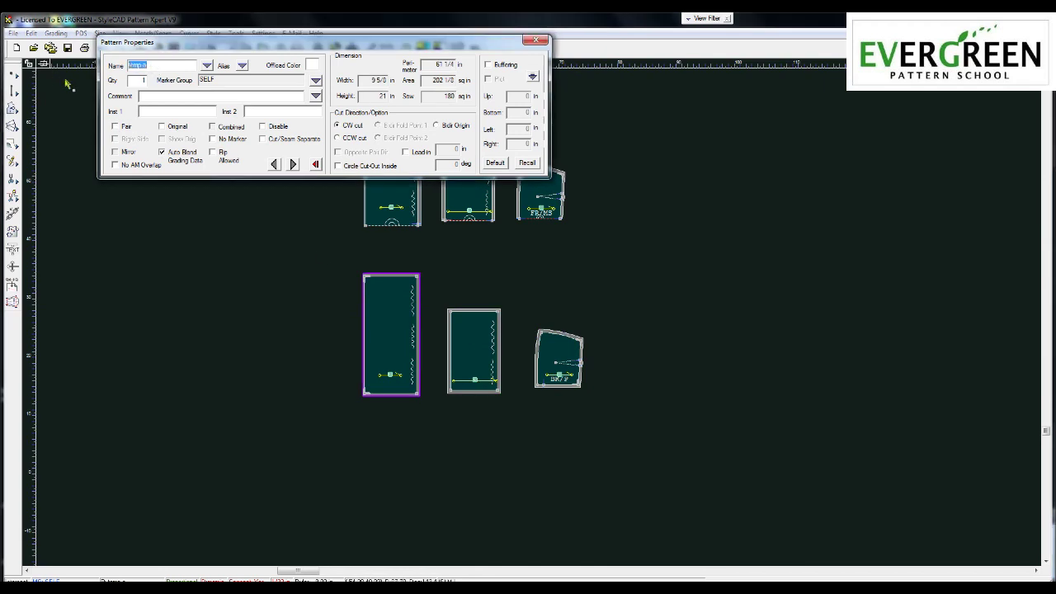
pyautogui.write('BK TIER 2')
pyautogui.click(536, 39)
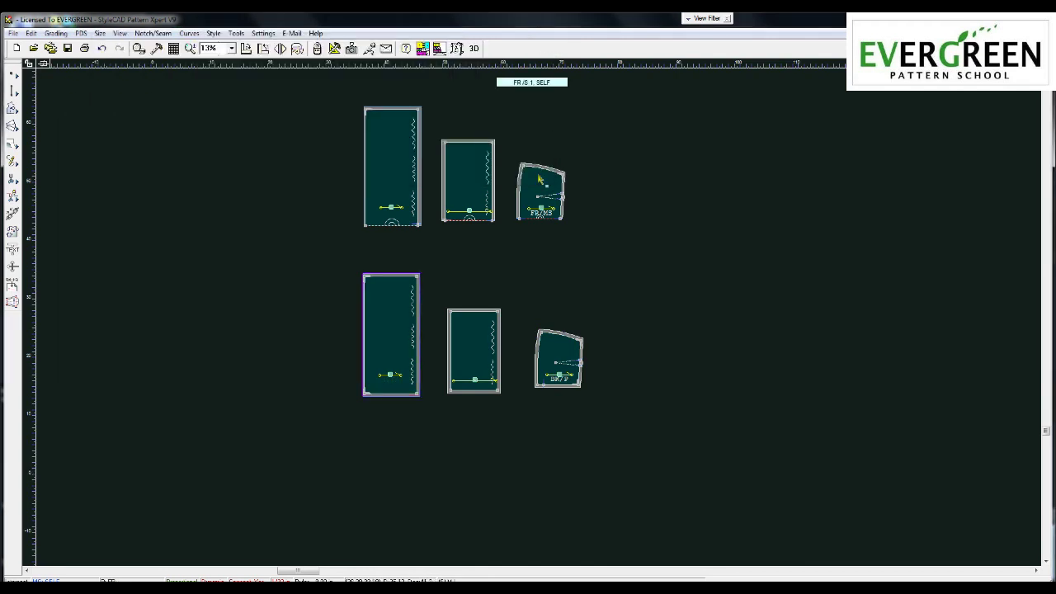
# - Place a punch mark at the dart tip of the front FR piece
pyautogui.scroll(1, 528, 272)
pyautogui.scroll(2, 533, 314)
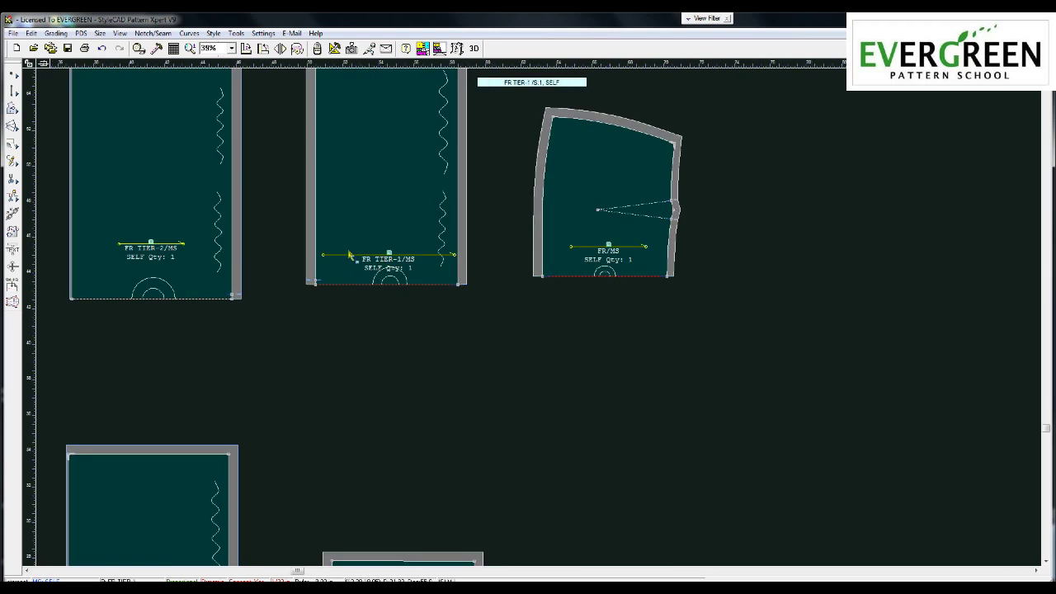
pyautogui.click(12, 76)
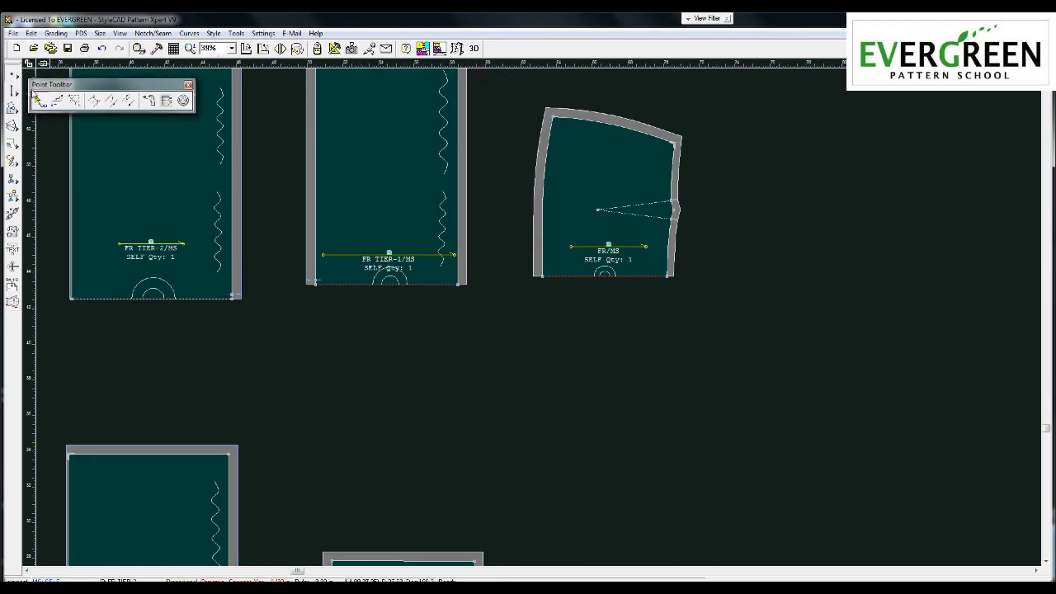
pyautogui.click(151, 103)
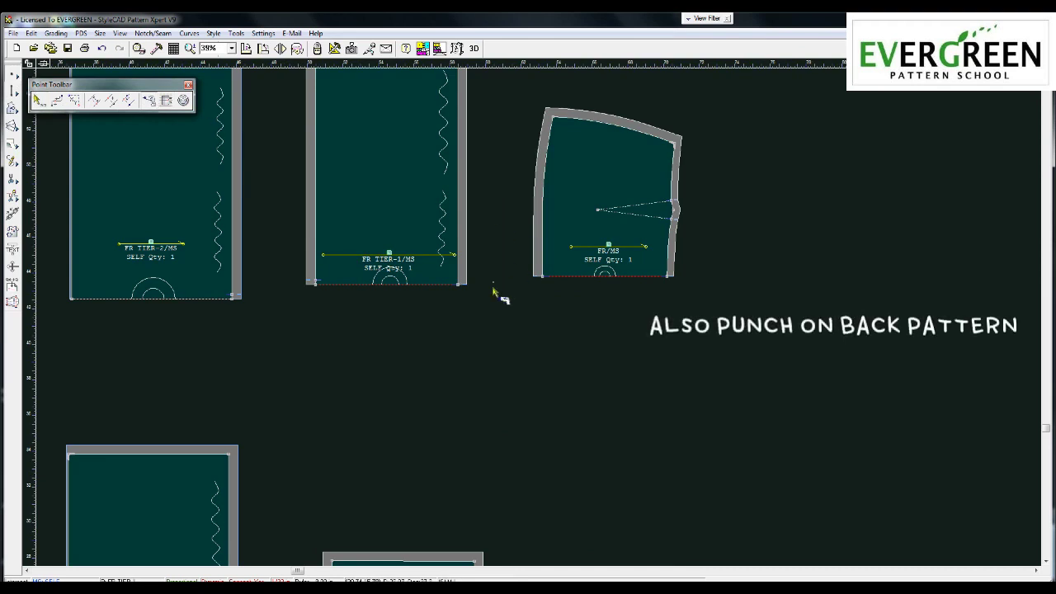
pyautogui.scroll(2, 669, 205)
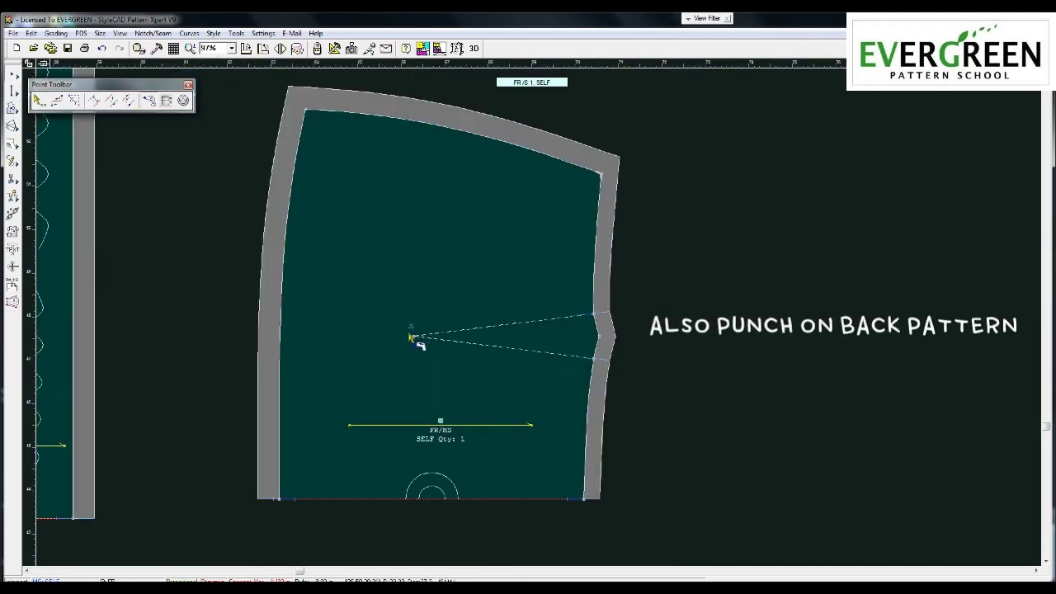
pyautogui.click(414, 338)
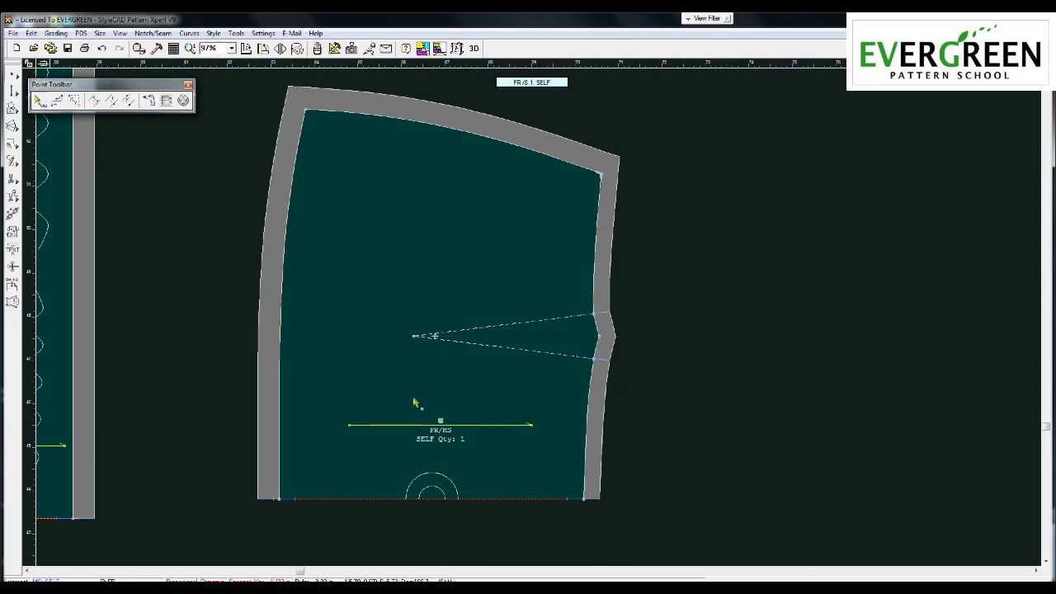
pyautogui.scroll(-1, 546, 302)
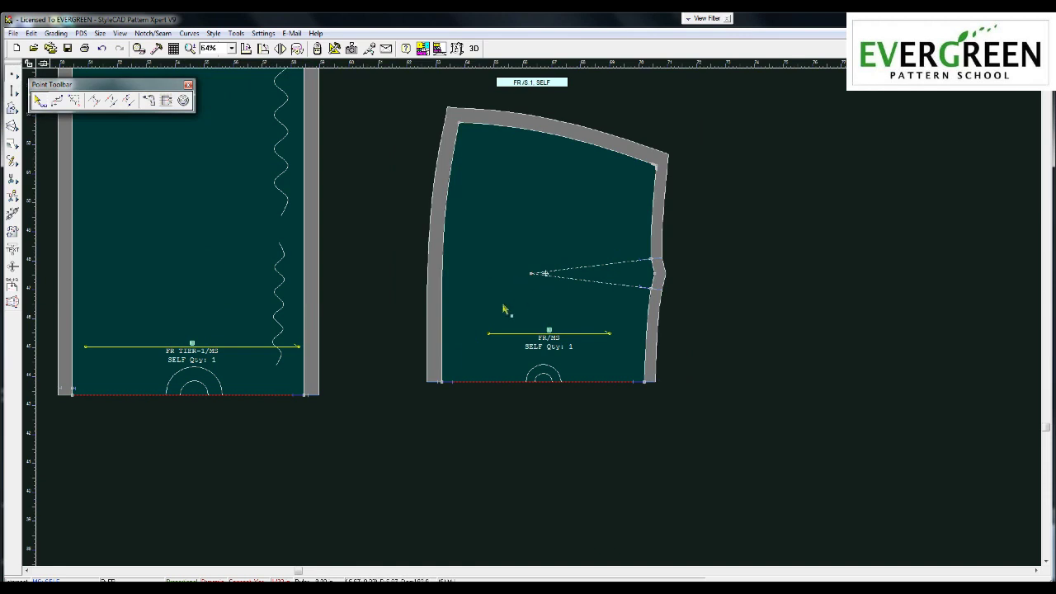
pyautogui.scroll(-1, 540, 313)
pyautogui.scroll(-1, 532, 316)
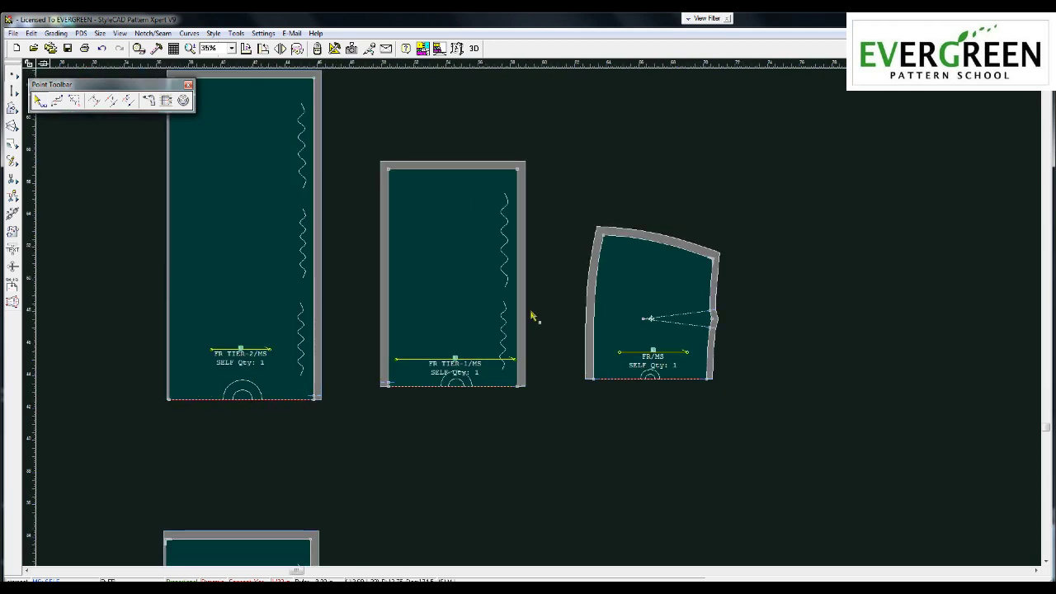
pyautogui.moveTo(435, 335); pyautogui.dragTo(448, 350, button='middle')
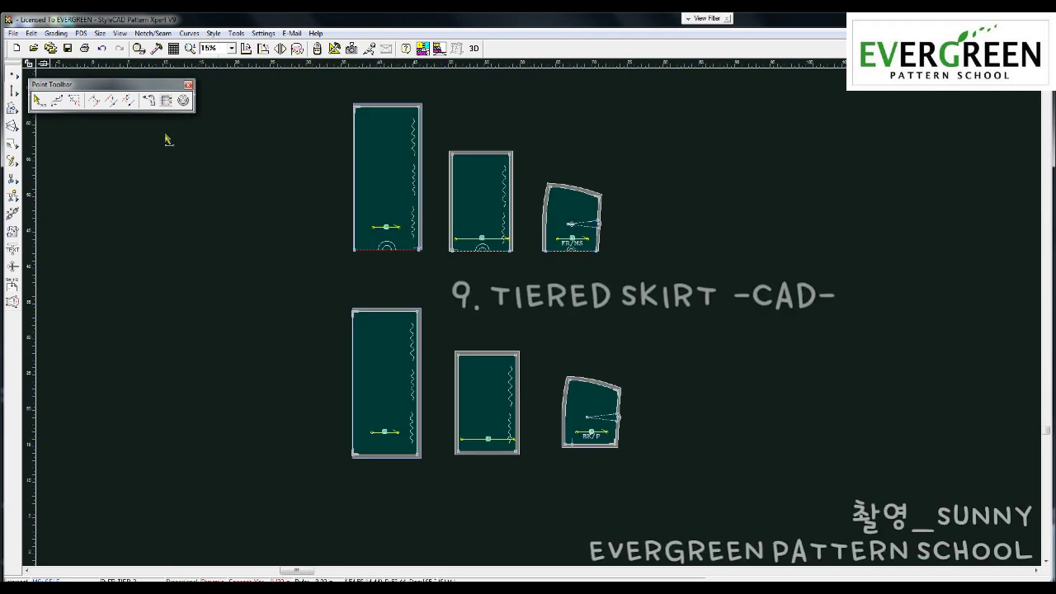
# - Close the floating Point Toolbar, leaving the three FR and three BK tier pieces displayed
pyautogui.click(188, 85)
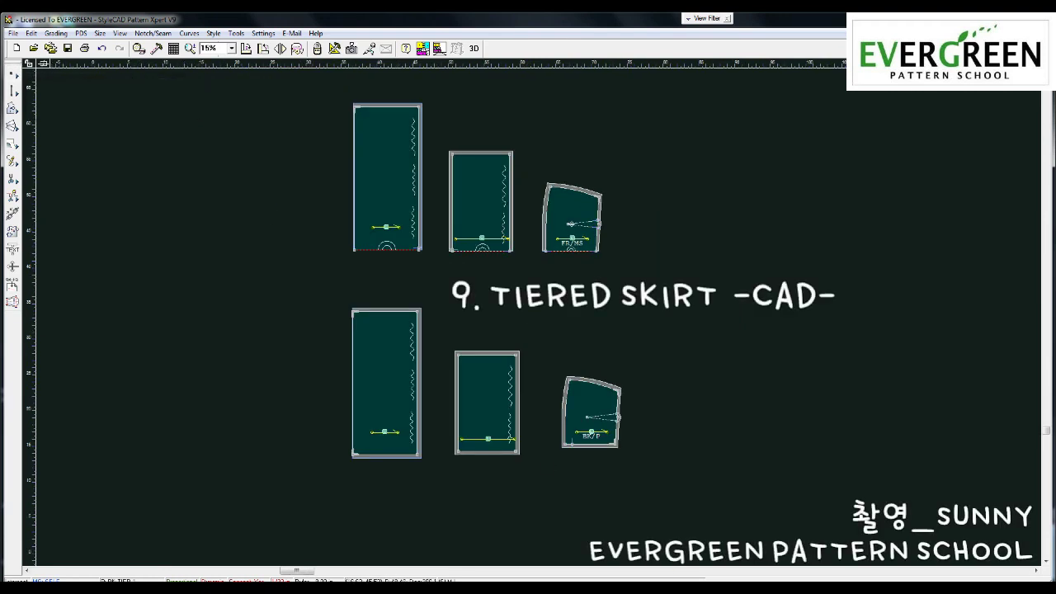